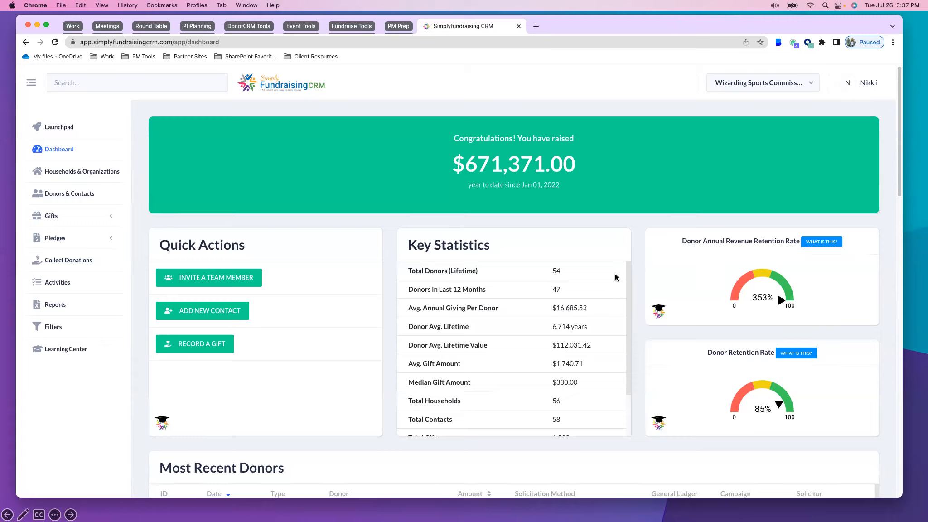
Review the dashboard from the key statistics through recent donors, My Activities and Yearly Comparison down to the Donor Map
mouse_move(629, 277)
left_mouse_down()
mouse_move(632, 319)
mouse_move(622, 274)
left_mouse_up()
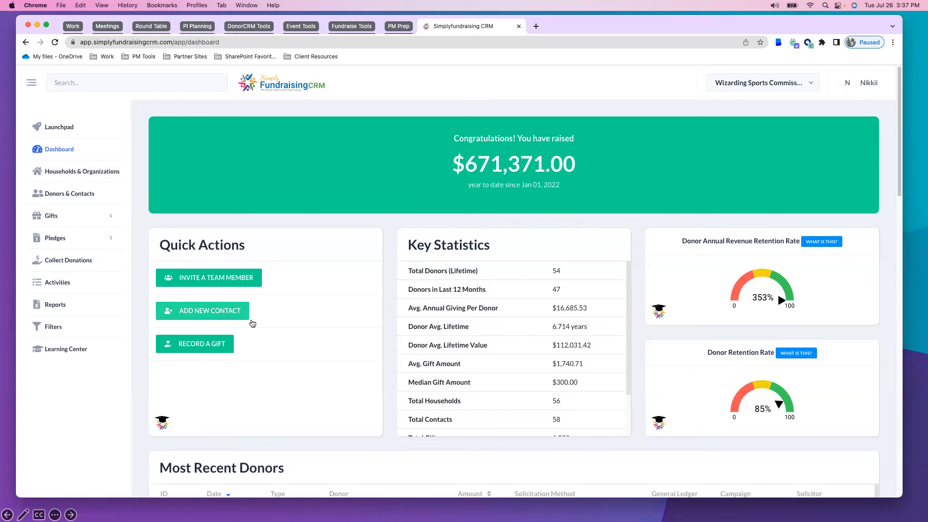
scroll(132, 380, "down", 5)
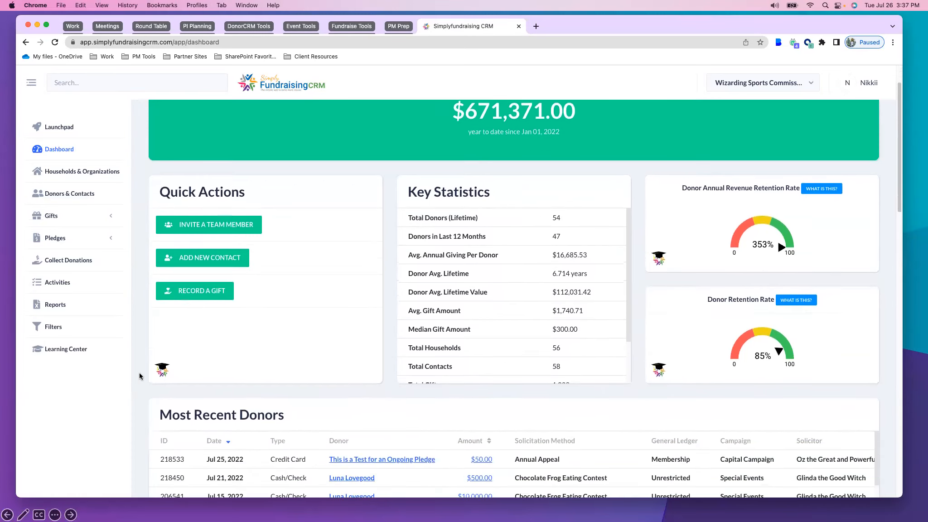
scroll(138, 374, "down", 4)
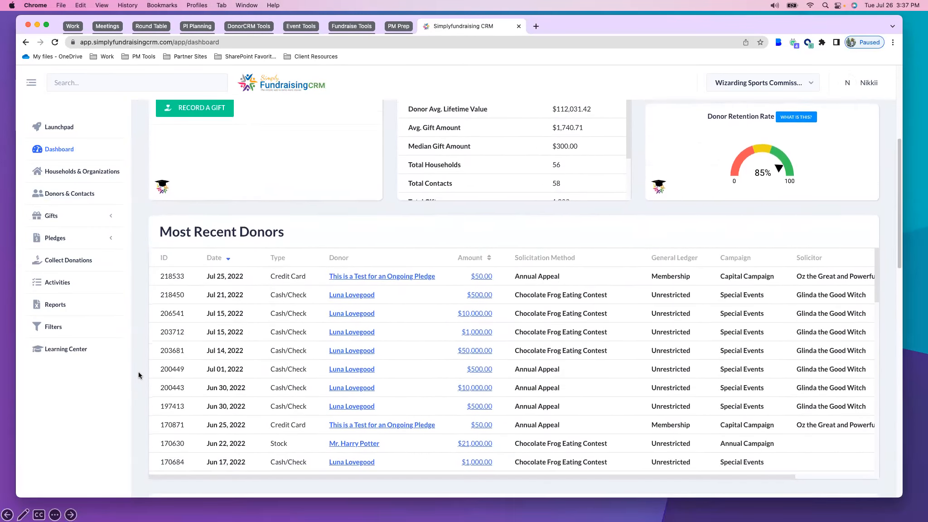
scroll(139, 375, "down", 2)
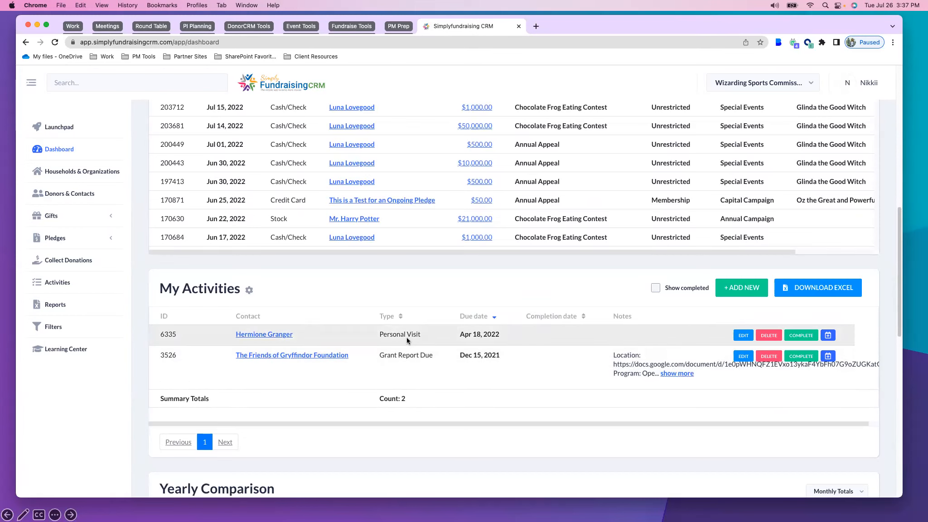
scroll(140, 333, "down", 5)
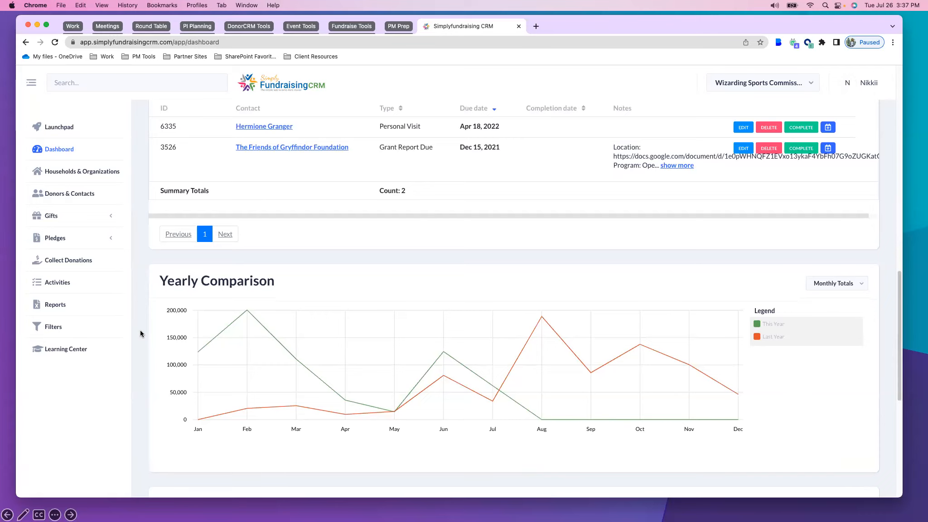
scroll(140, 333, "down", 7)
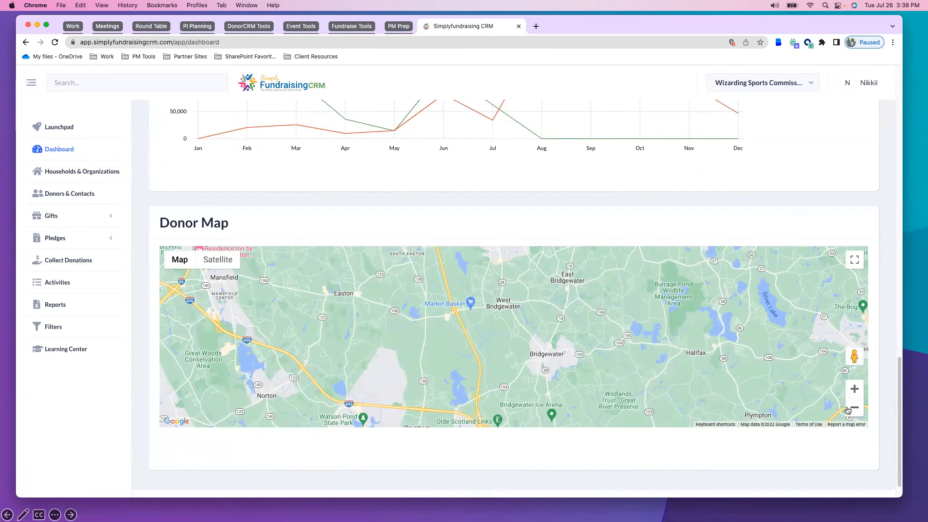
Zoom the Donor Map out five levels so it covers the northeastern United States and its donor markers
left_click(854, 408)
left_click(854, 407)
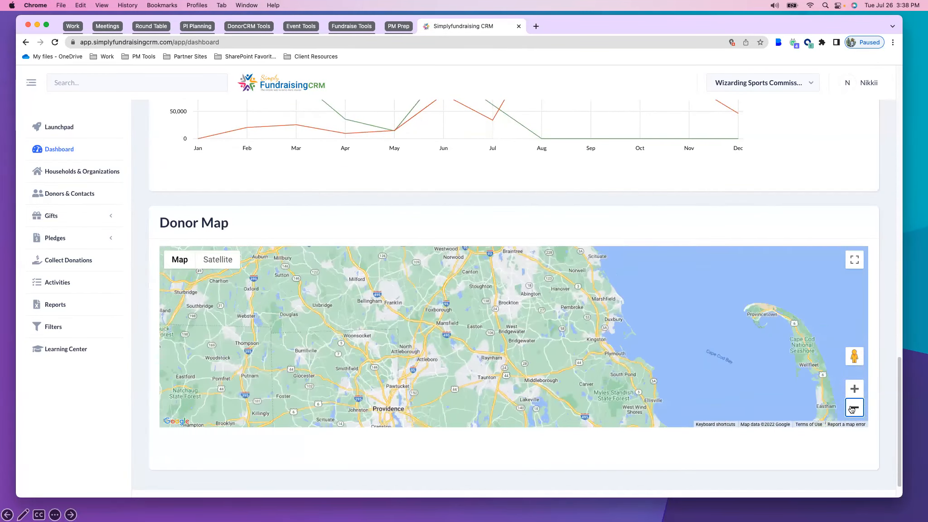
left_click(853, 407)
left_click(854, 407)
left_click(854, 408)
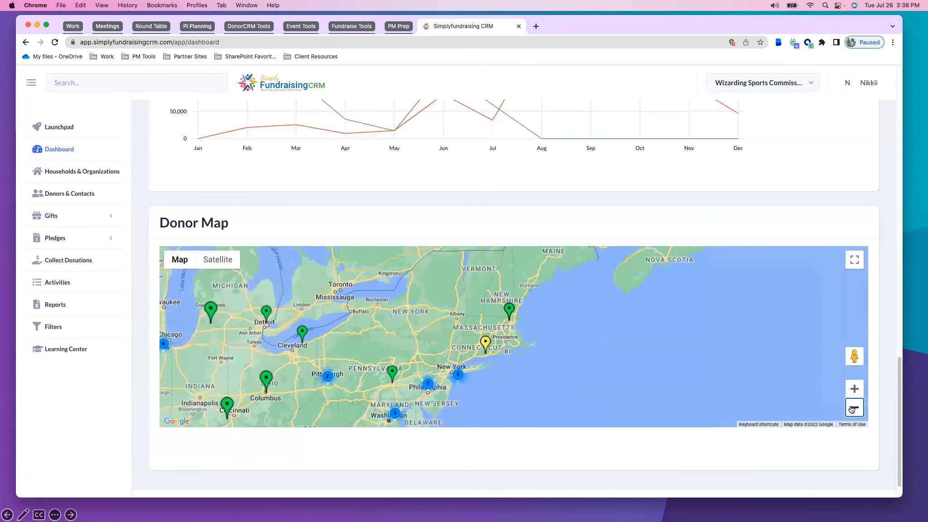
Search the whole database for "hrry" from the dashboard
scroll(139, 225, "up", 1)
scroll(139, 225, "up", 15)
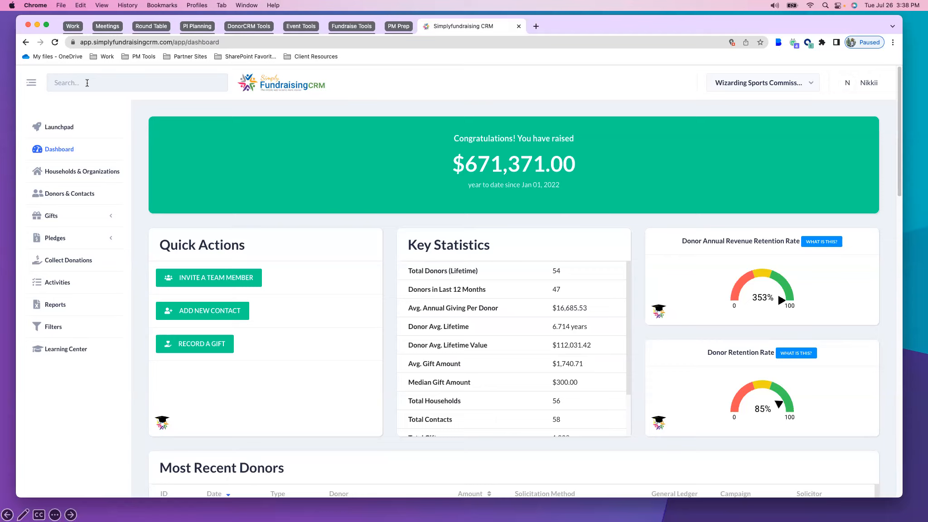
type("hrry")
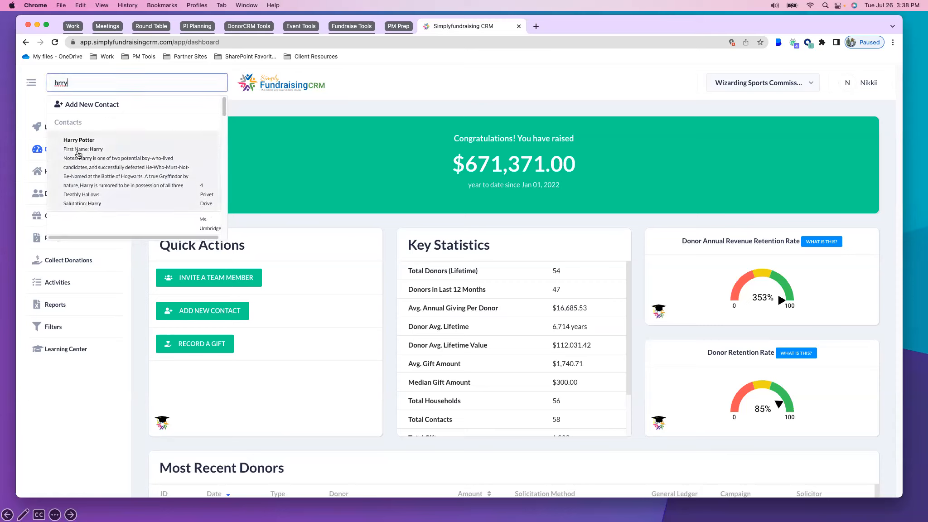
Replace the search term with "vold" and look through the matching contacts and their notes
left_click_drag(78, 84, 45, 79)
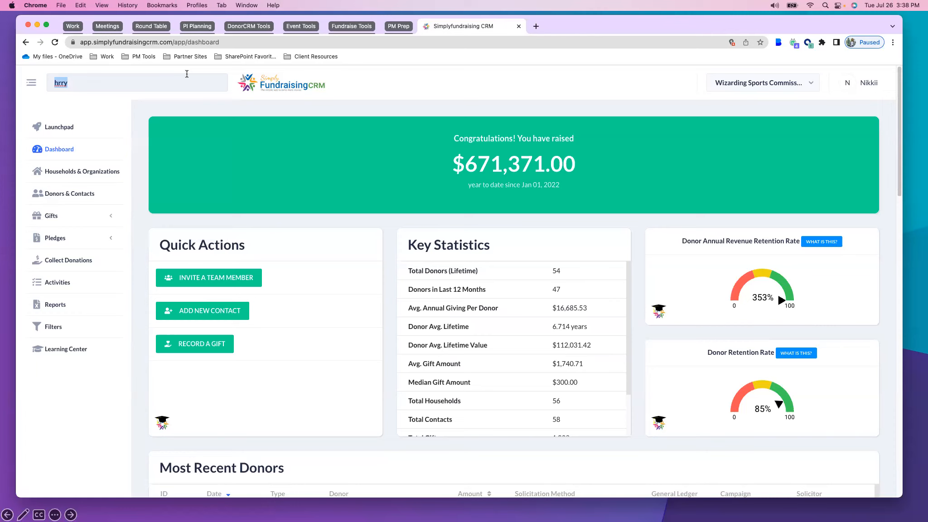
type("vold")
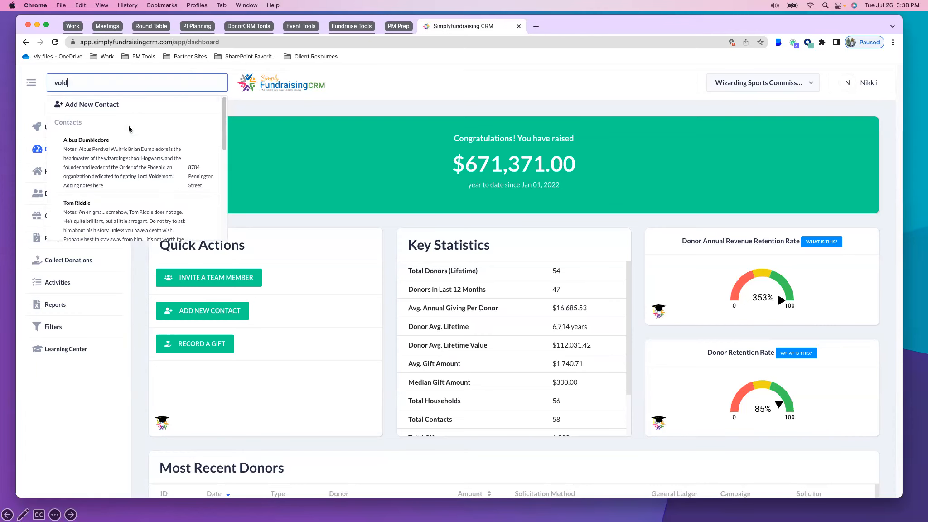
scroll(104, 136, "down", 2)
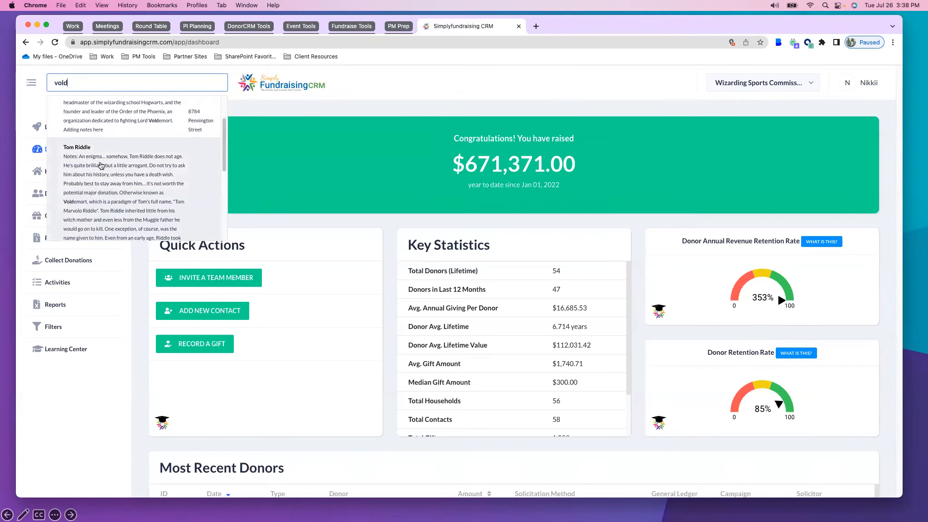
scroll(102, 163, "up", 2)
scroll(104, 160, "down", 8)
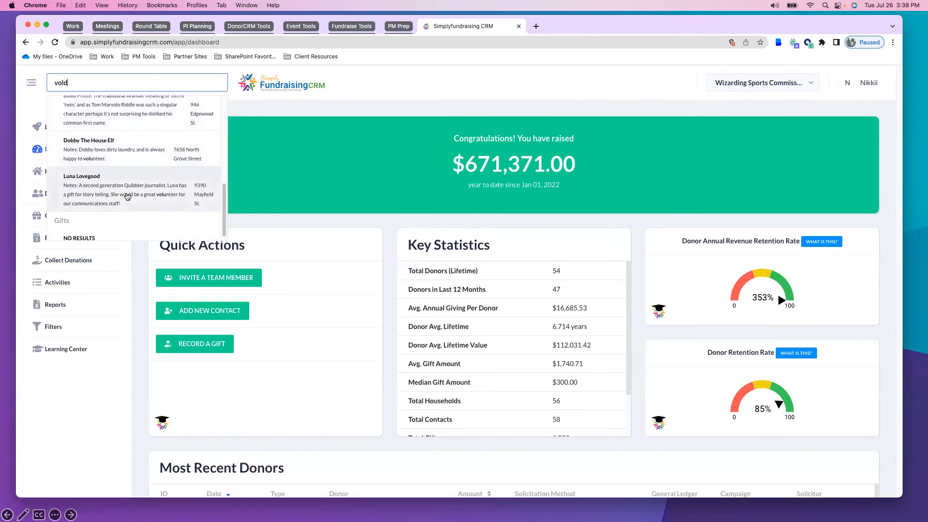
scroll(90, 195, "up", 8)
Search for "5000" instead and look through the matching contacts and gifts
double_click(53, 80)
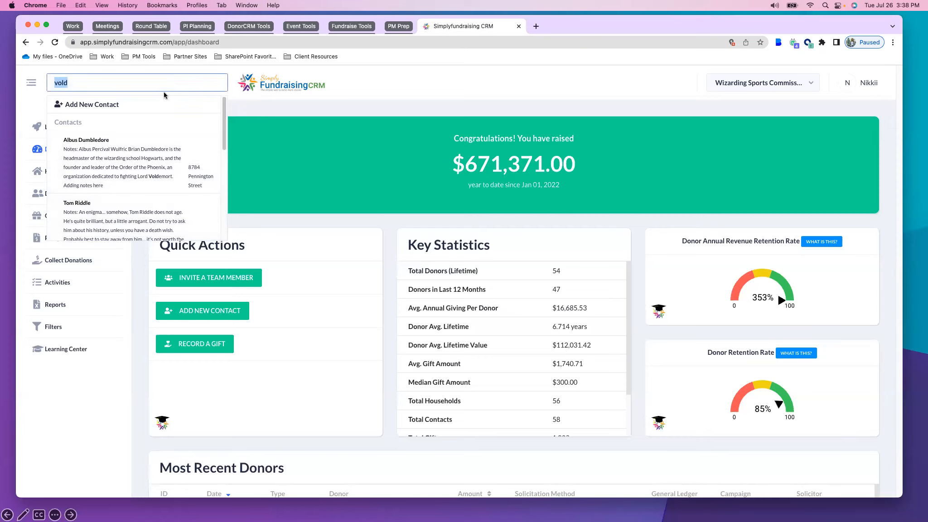
key("BackSpace")
type("5000")
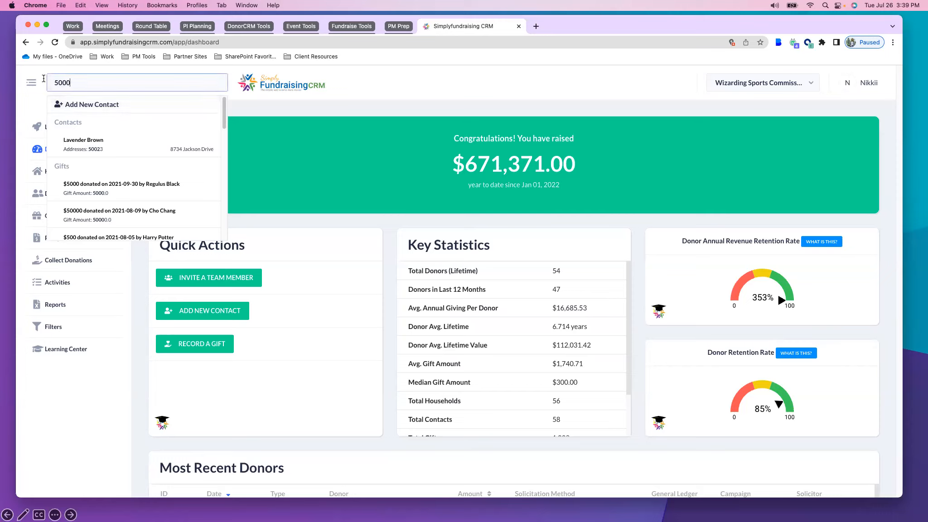
scroll(127, 195, "down", 3)
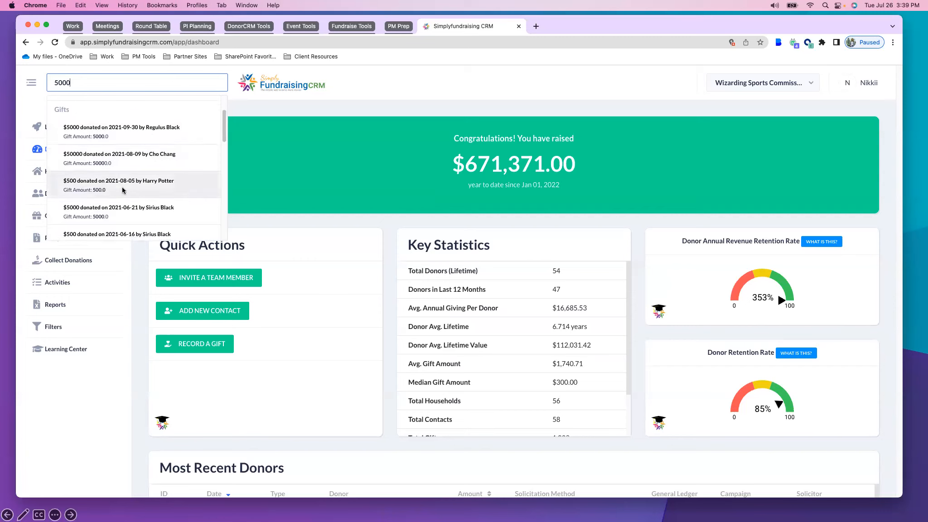
scroll(118, 213, "up", 3)
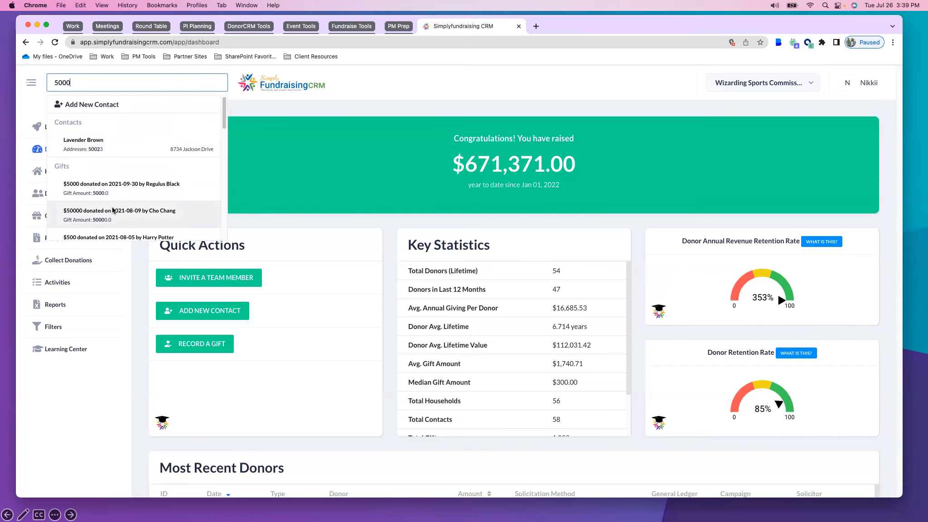
Clear the search term and open the record of the fourth recently accessed contact
left_click_drag(77, 81, 51, 78)
key("BackSpace")
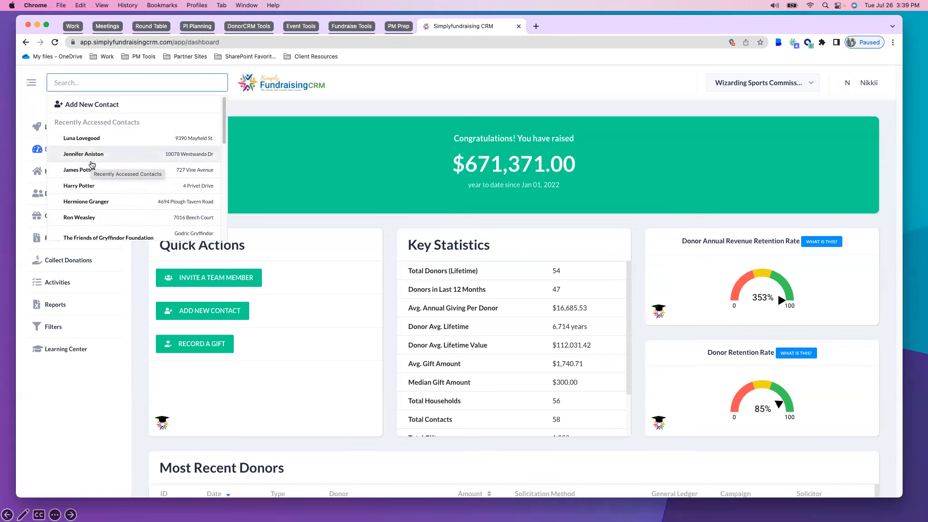
left_click(84, 189)
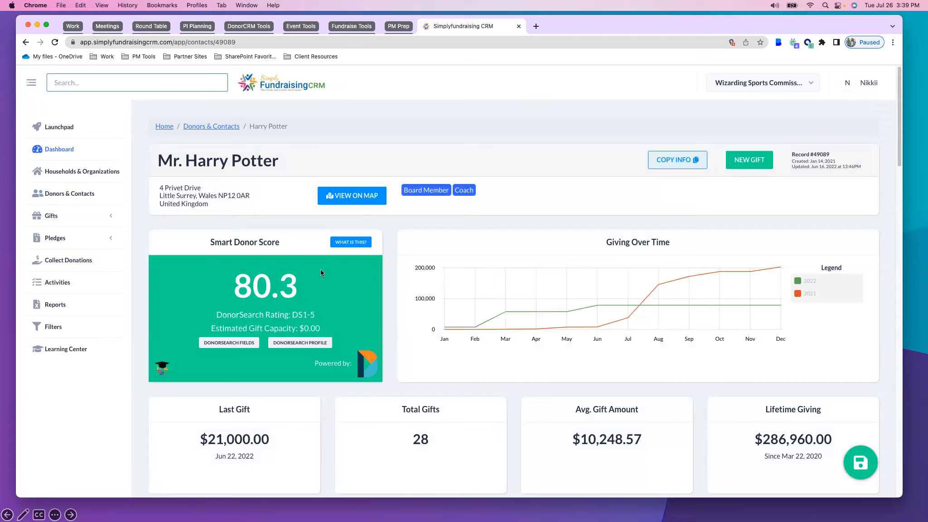
Highlight the contact's smart donor score, DonorSearch rating and estimated gift capacity in turn
left_click_drag(242, 293, 304, 290)
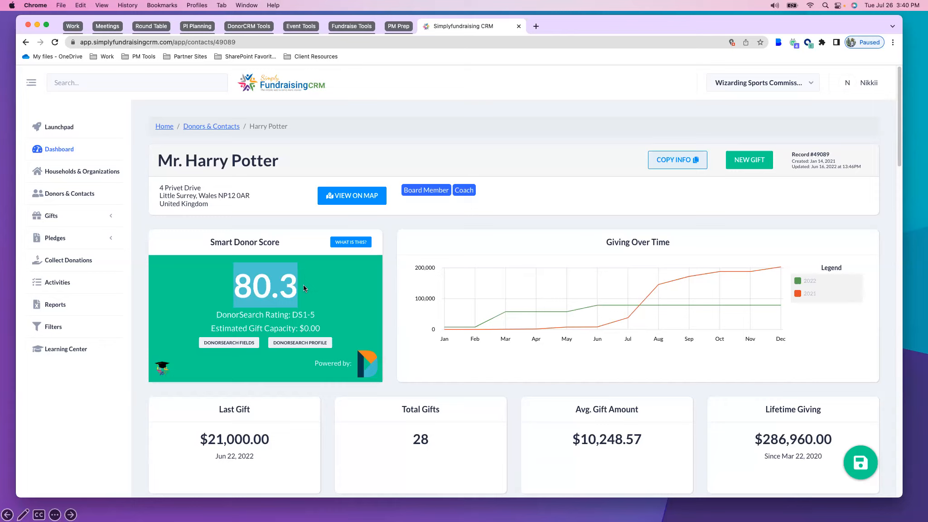
left_click_drag(211, 313, 335, 329)
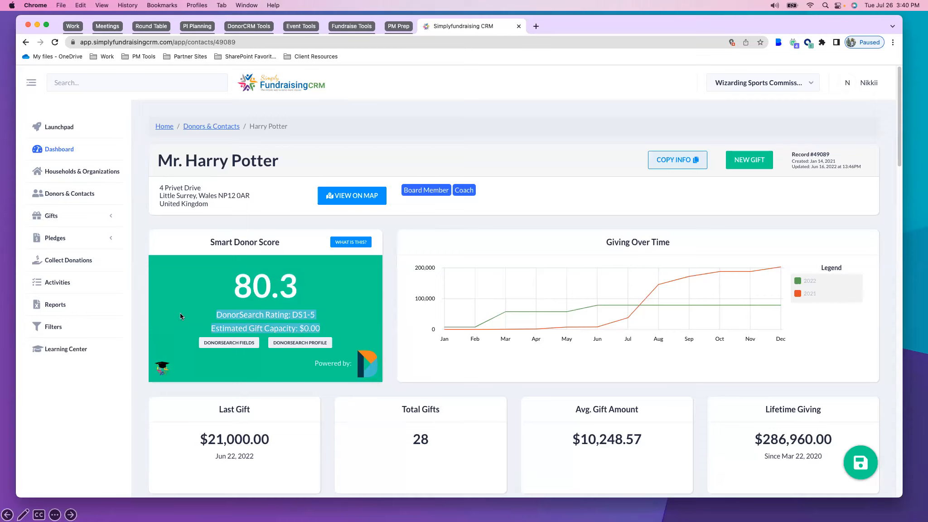
left_click_drag(204, 316, 309, 315)
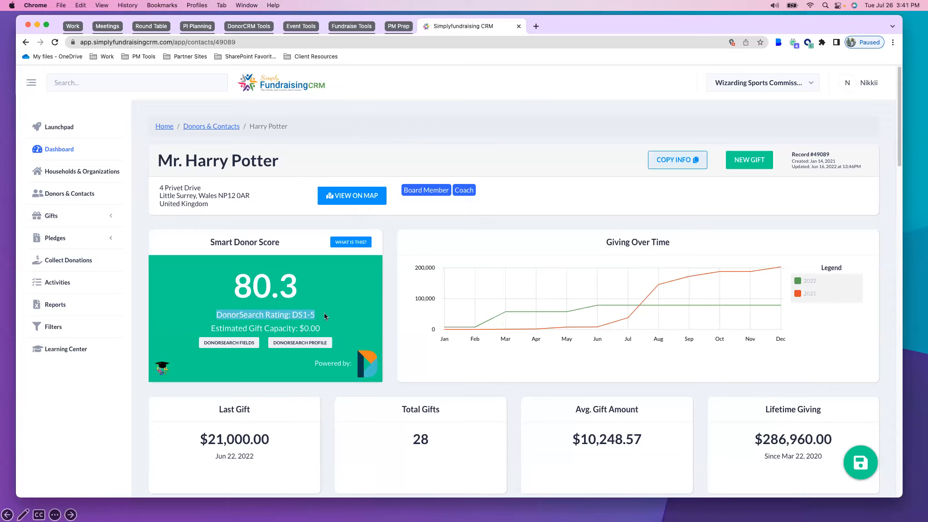
left_click_drag(196, 331, 328, 327)
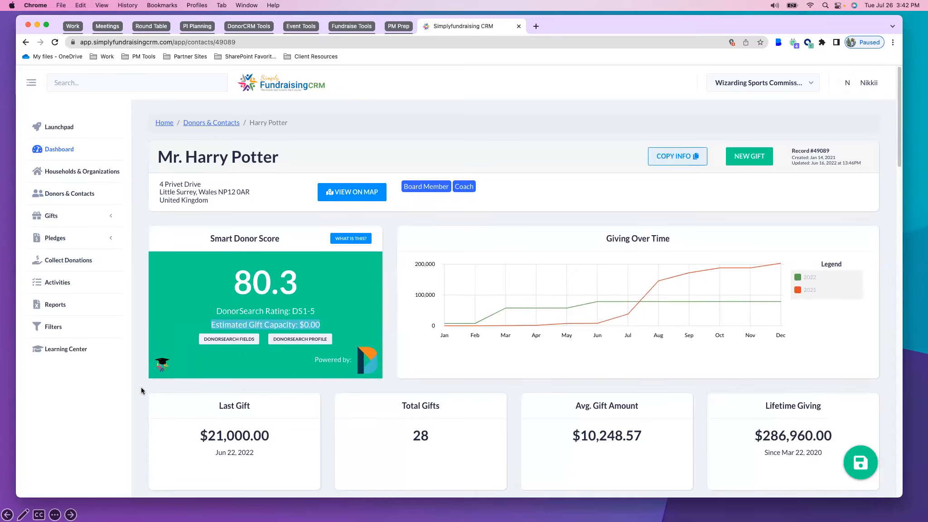
Look through the available tags in the contact profile and close the list without choosing one
scroll(141, 389, "down", 3)
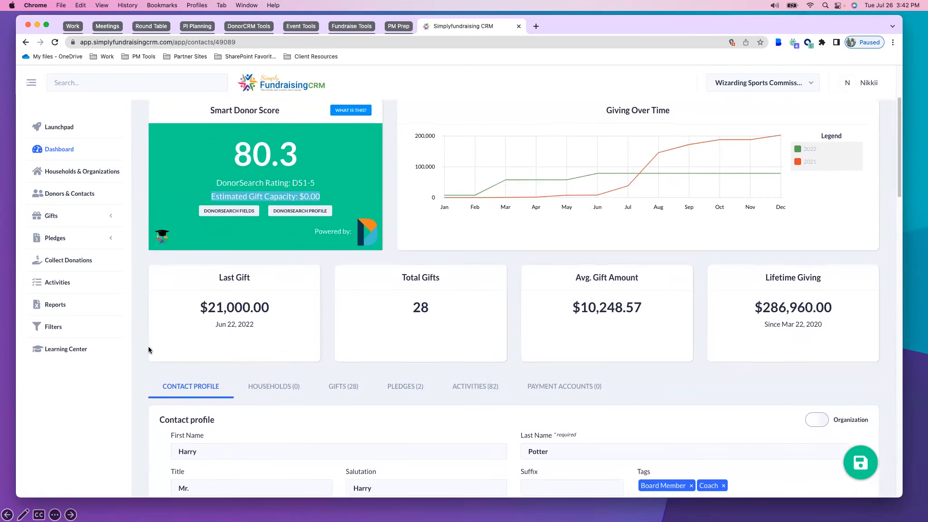
scroll(147, 347, "down", 3)
scroll(144, 348, "down", 2)
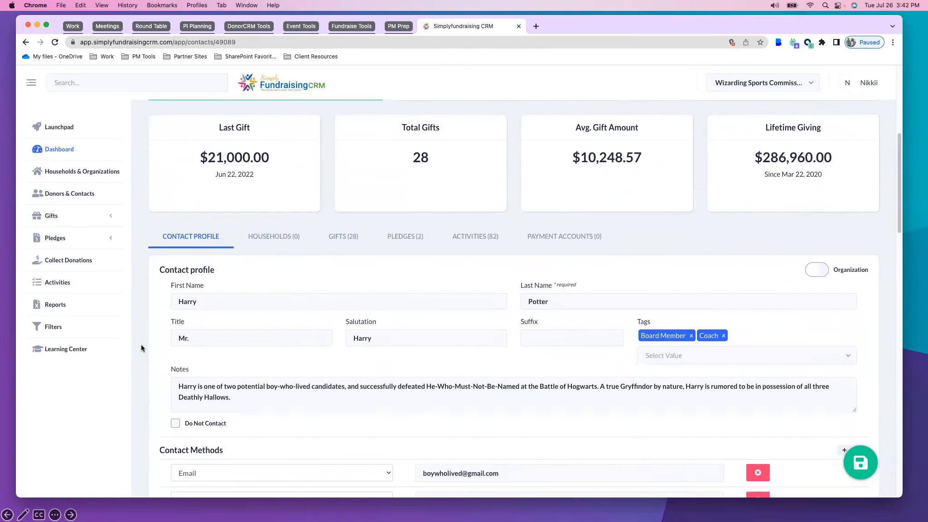
scroll(142, 347, "down", 1)
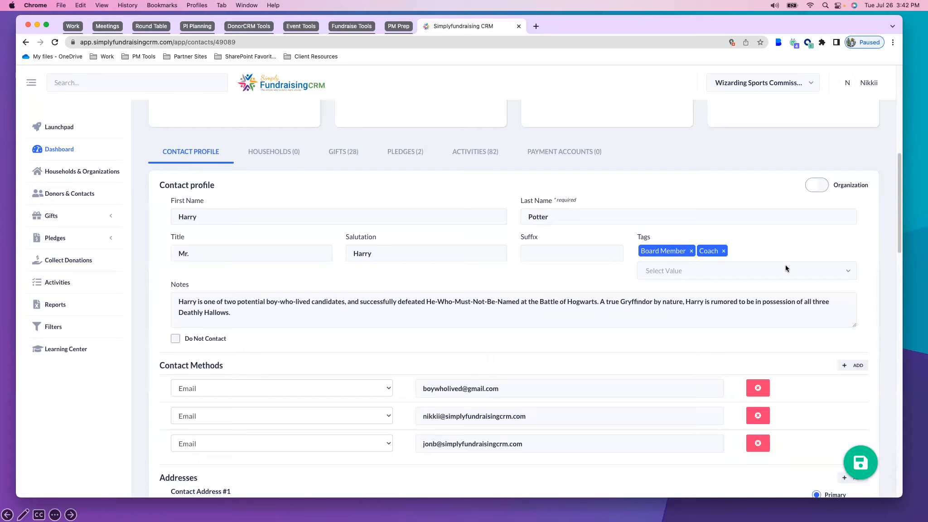
left_click(777, 276)
scroll(748, 373, "down", 3)
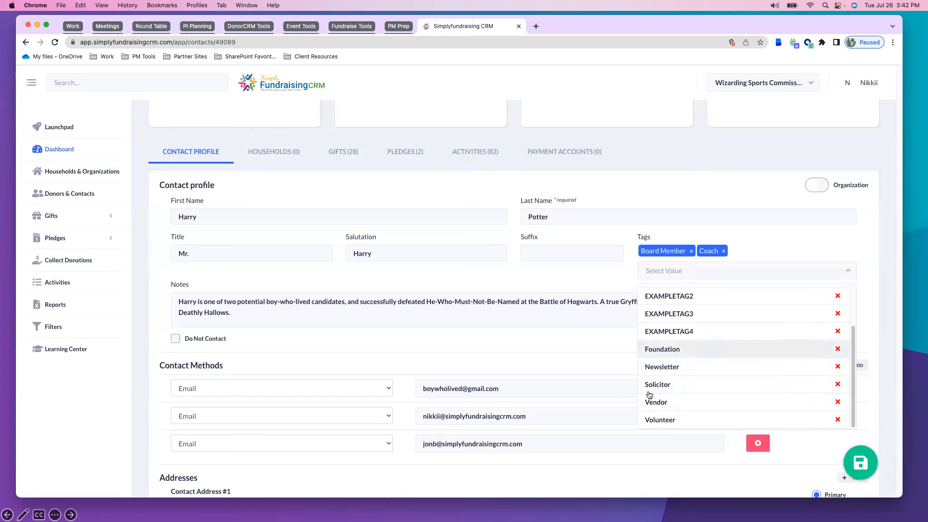
left_click(775, 244)
Review the contact's contact methods, addresses and custom fields, including membership details, volunteer availability and volunteer details
scroll(260, 298, "down", 1)
scroll(135, 360, "down", 5)
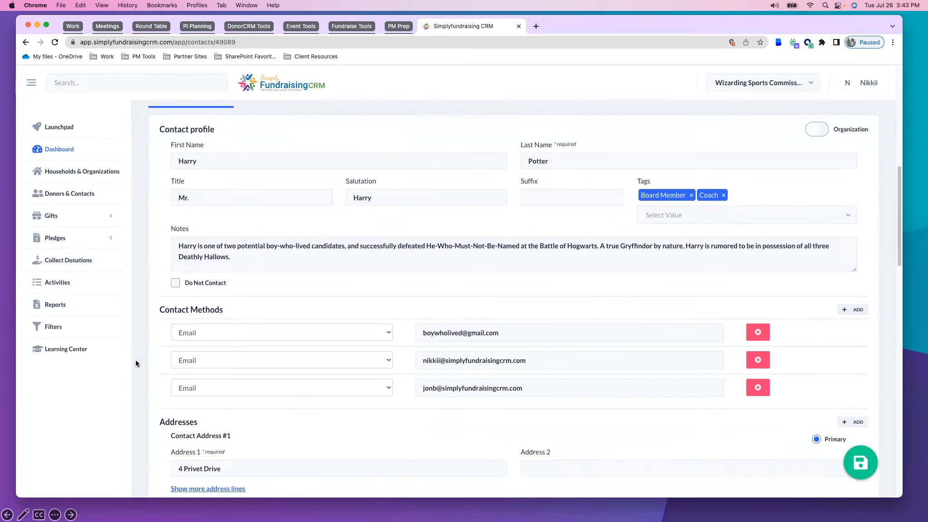
scroll(156, 334, "down", 1)
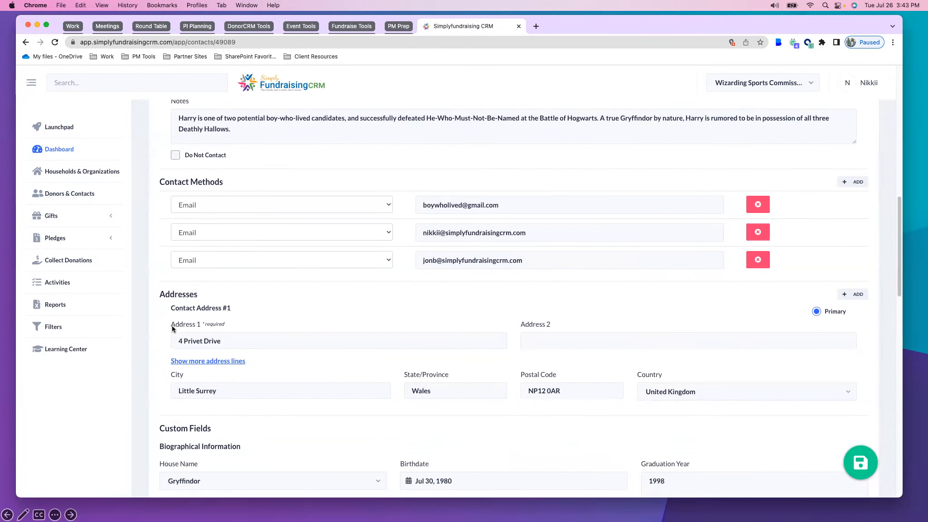
scroll(144, 347, "down", 4)
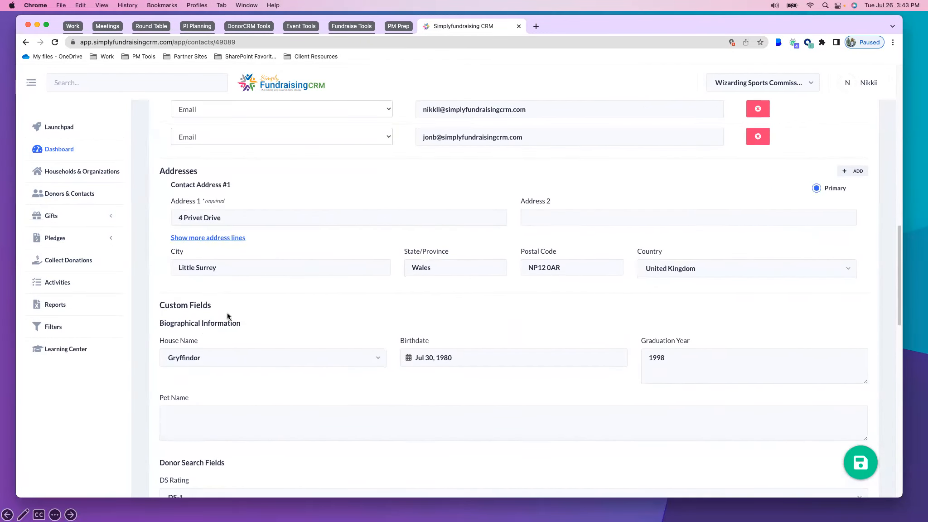
scroll(152, 357, "down", 2)
scroll(177, 373, "down", 7)
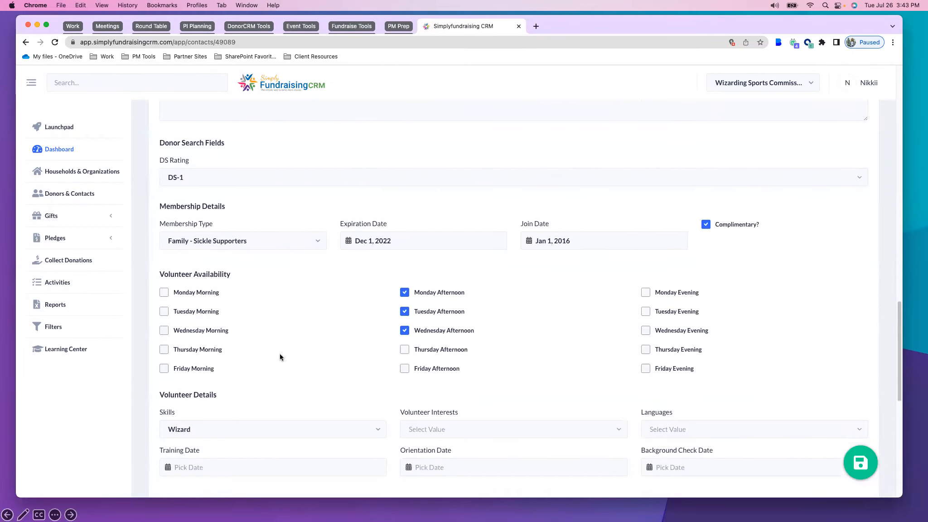
scroll(280, 356, "down", 6)
Open the contact's gift history and view its column selection, applying it without changes
scroll(288, 374, "up", 15)
scroll(287, 374, "up", 10)
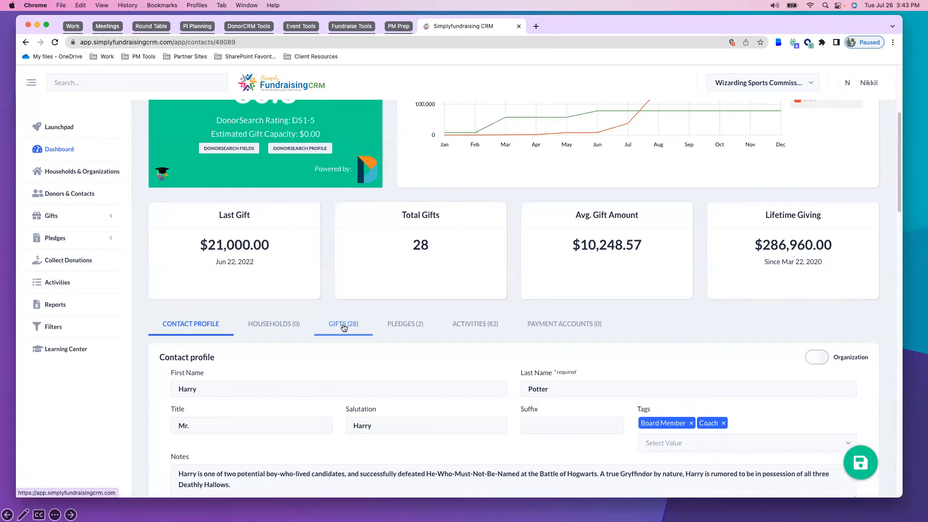
left_click(343, 327)
scroll(550, 472, "down", 3)
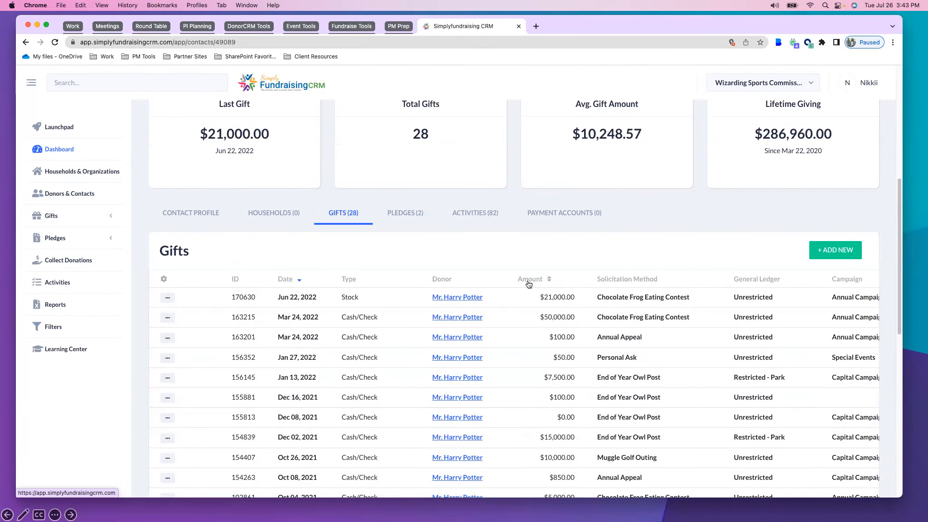
left_click(165, 279)
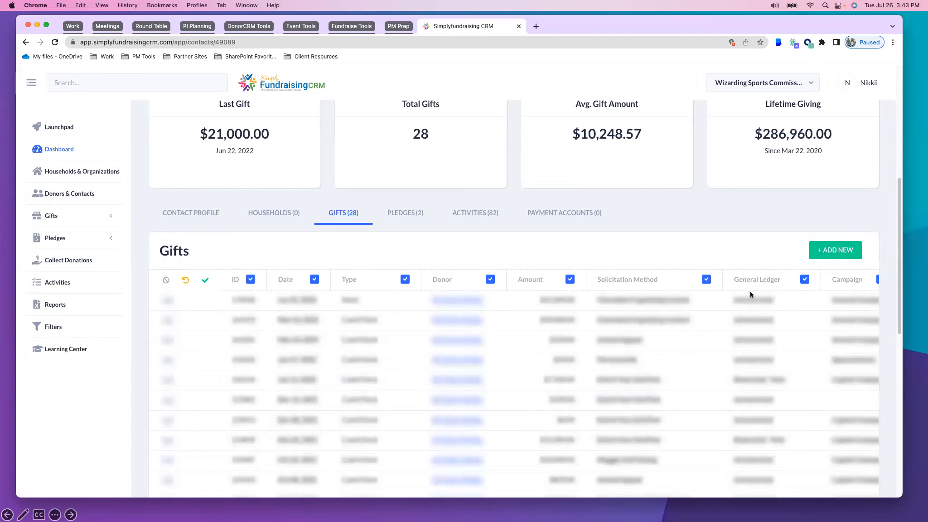
left_click(204, 280)
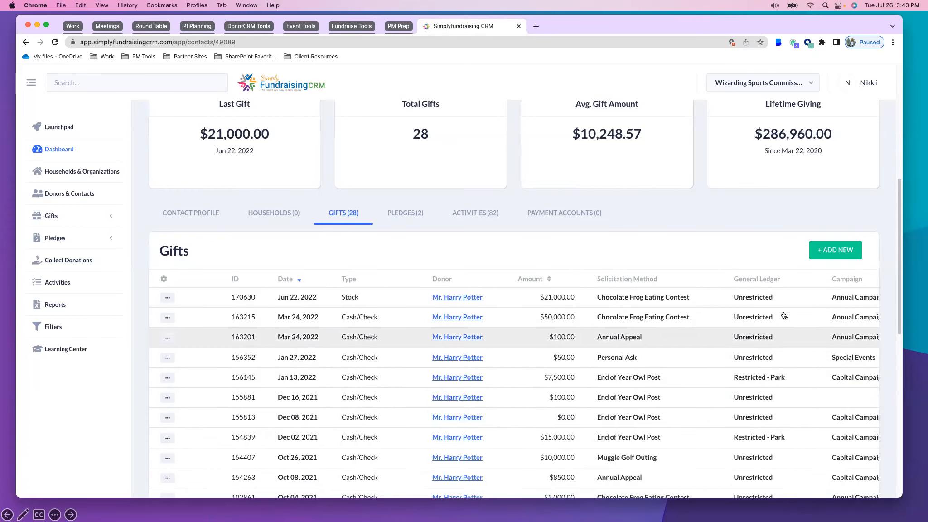
Start a new gift for this donor instead of a pledge payment, with Cash or Check as the transaction type
left_click(834, 250)
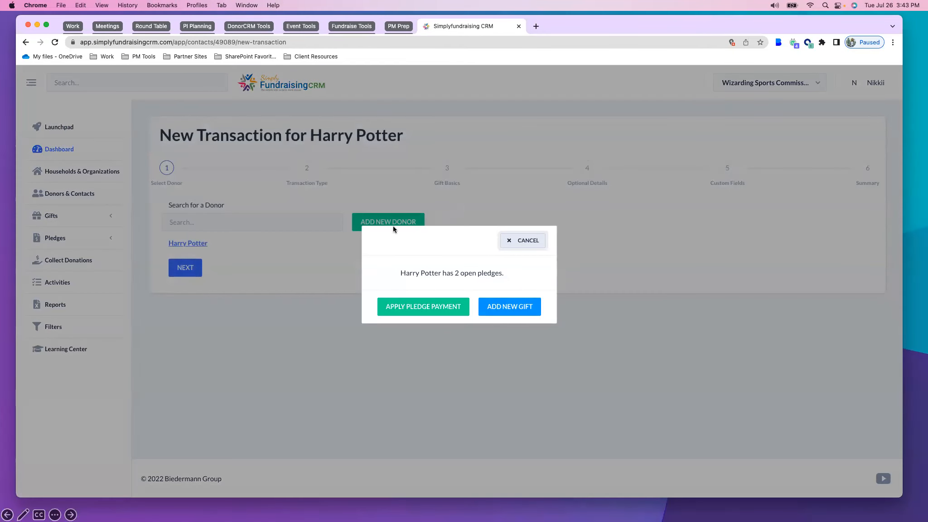
left_click(514, 311)
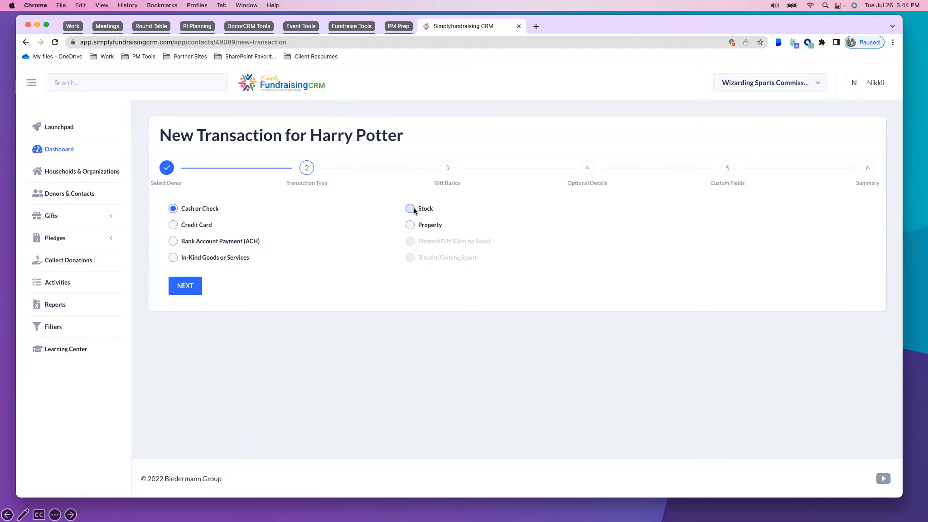
left_click_drag(184, 208, 226, 210)
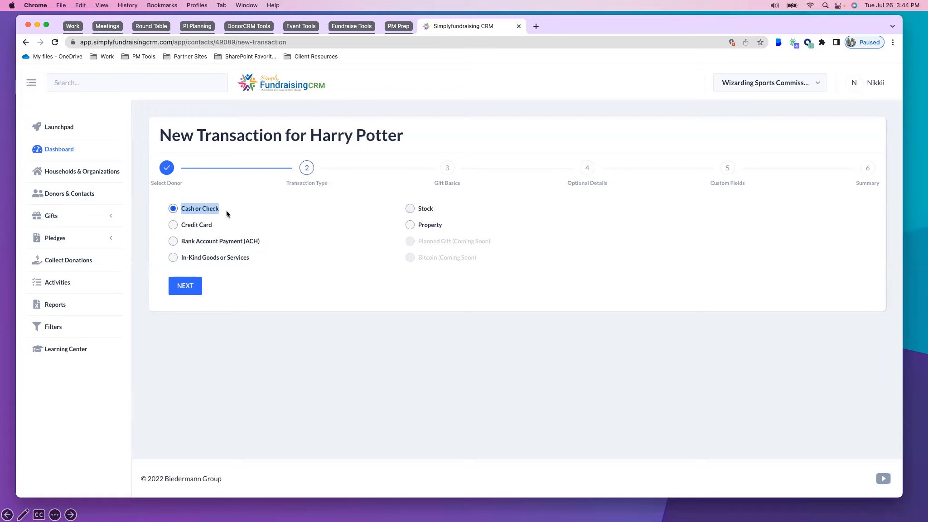
left_click(178, 287)
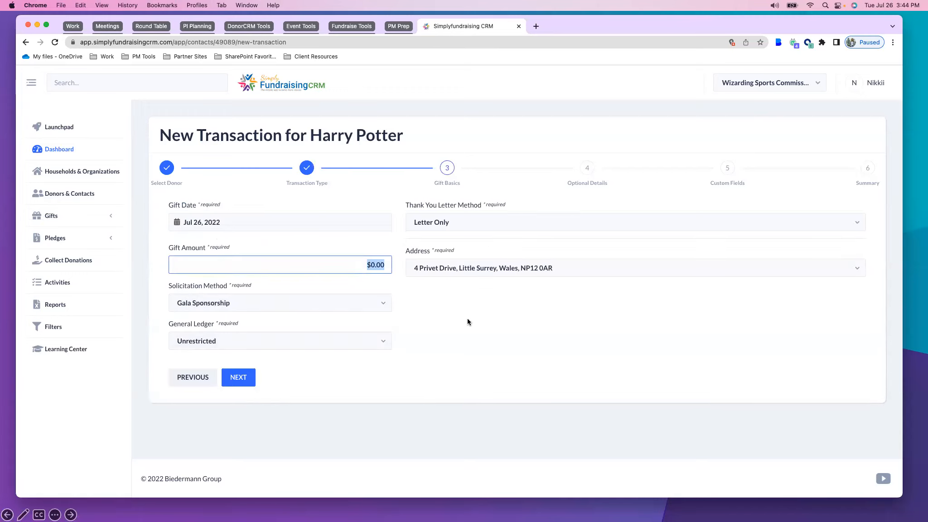
Set the gift amount to $650.00 and the solicitation method to End of Year Owl Post
key("BackSpace")
type("650")
left_click(328, 308)
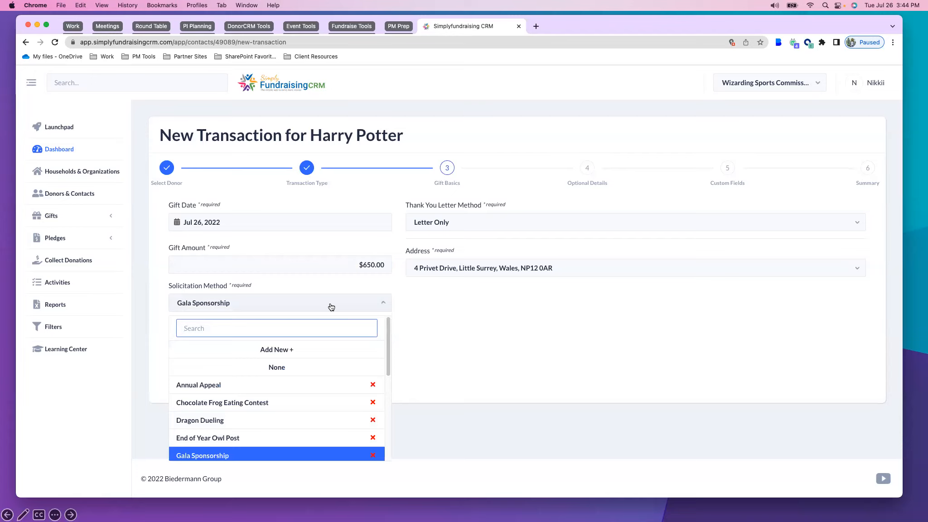
scroll(267, 410, "down", 2)
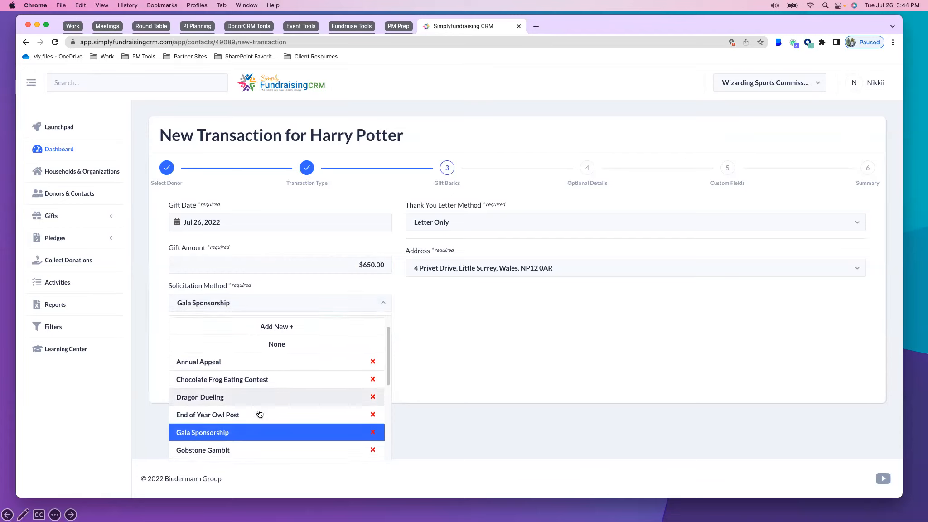
left_click(181, 418)
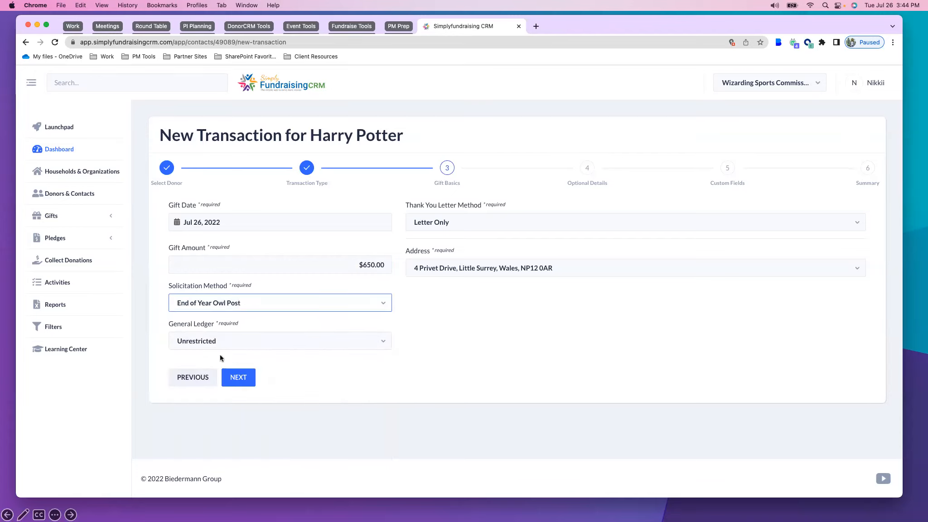
Look through the general ledger options and choose Unrestricted for the gift
left_click(242, 342)
scroll(251, 296, "down", 1)
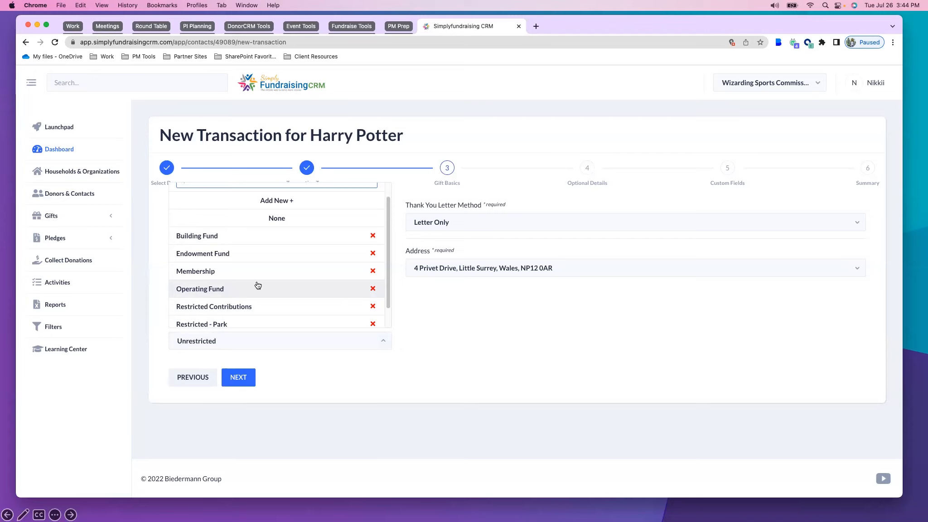
scroll(238, 286, "down", 2)
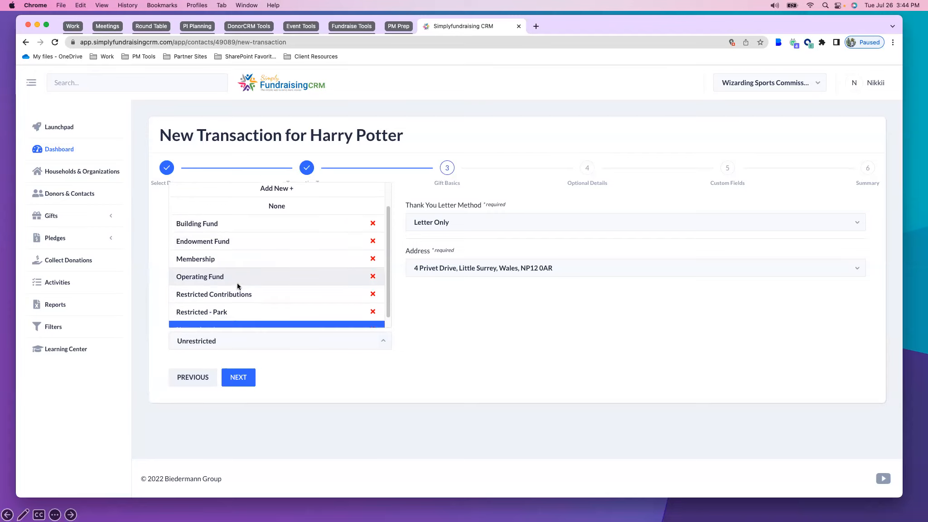
scroll(241, 284, "up", 2)
scroll(241, 284, "down", 2)
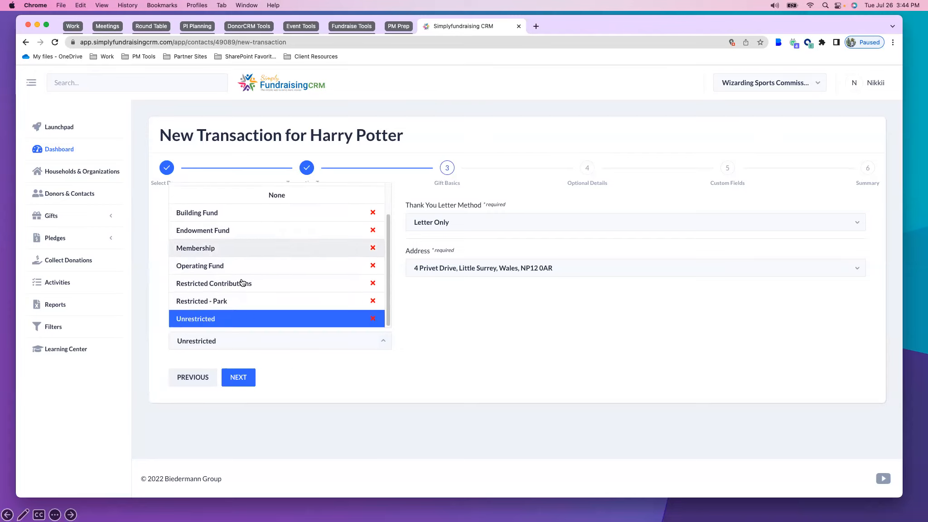
left_click(192, 317)
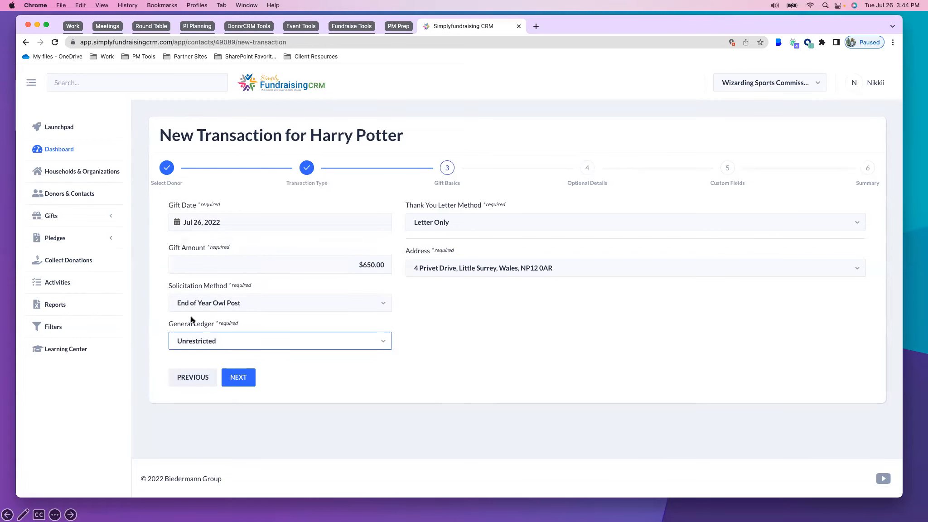
Set the thank-you method to Letter & Email, choose the donor's second listed email address, and continue to the optional details
left_click(467, 223)
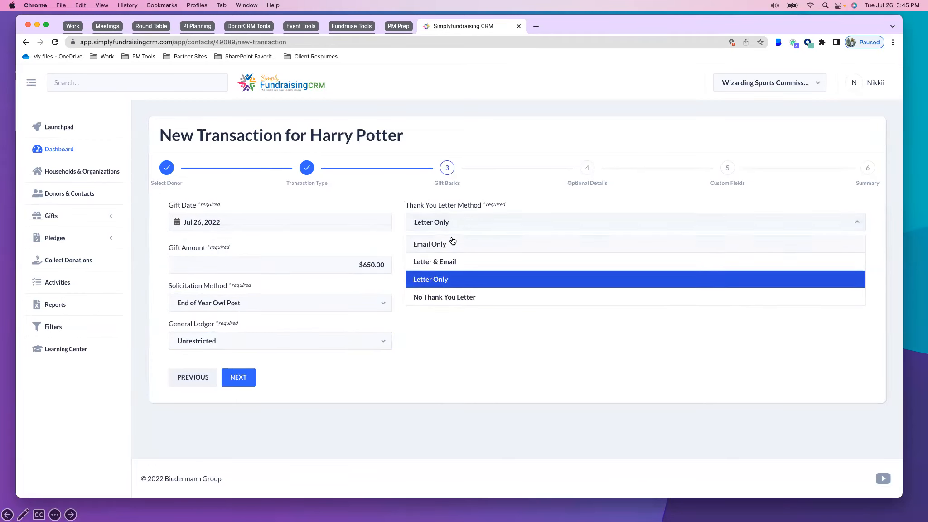
left_click(446, 261)
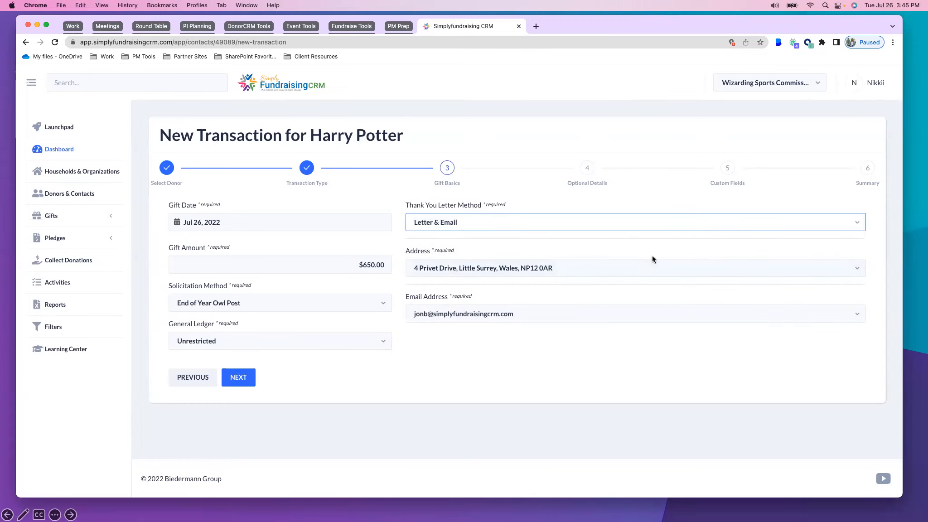
left_click(473, 274)
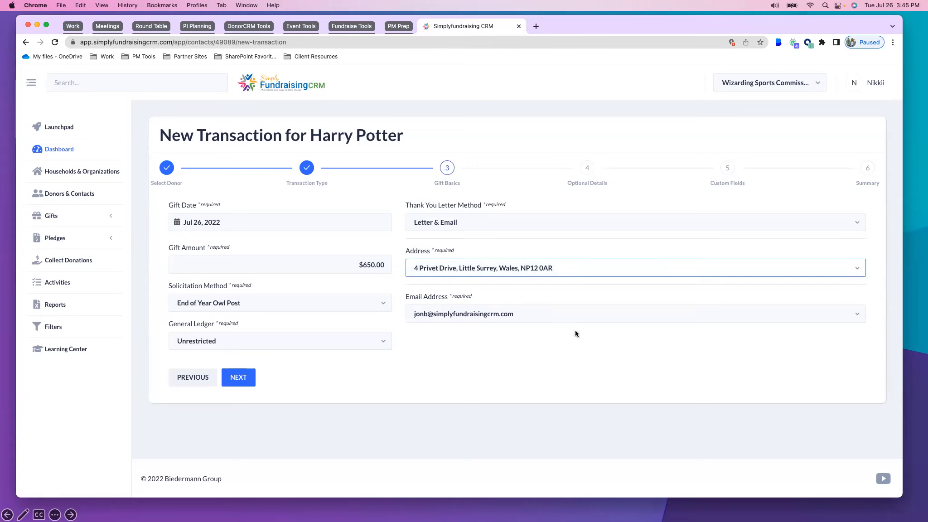
left_click(504, 321)
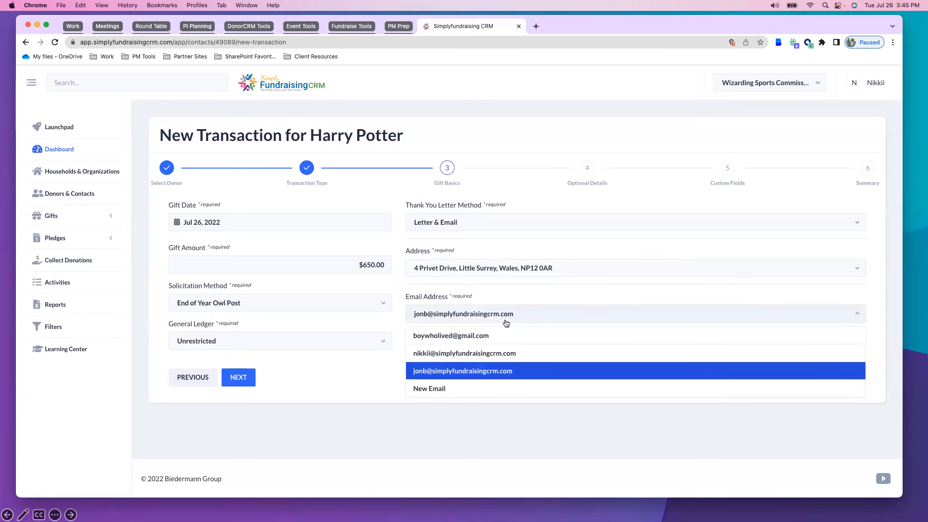
left_click(438, 354)
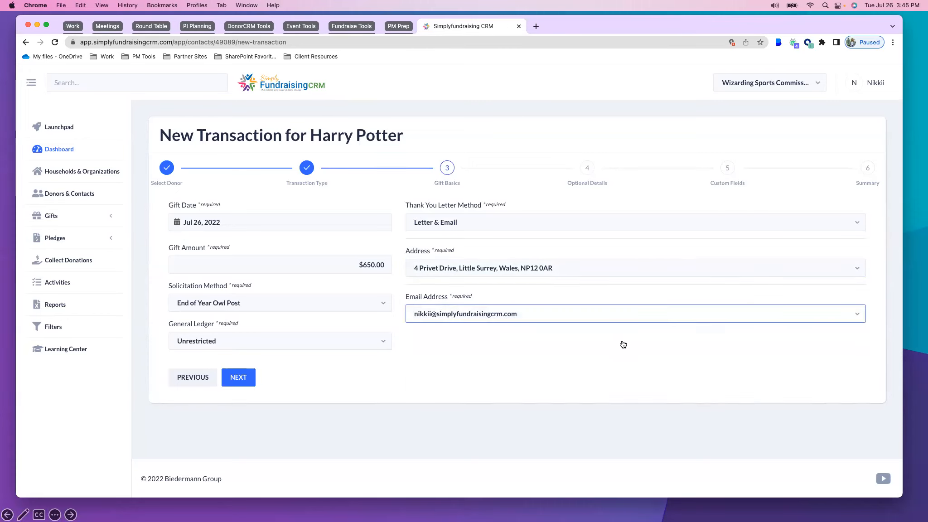
left_click(246, 382)
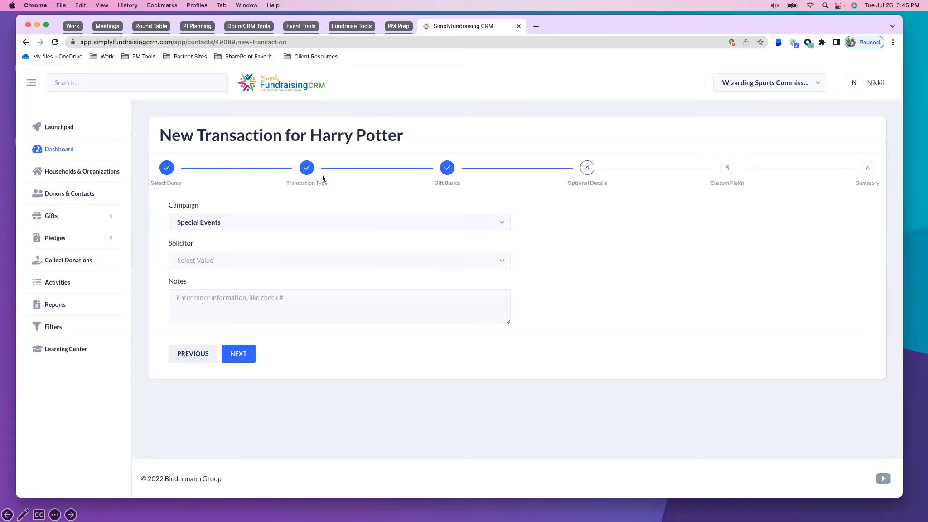
Keep Special Events as the campaign and assign the sixth listed solicitor to the gift, leaving the notes empty
left_click(258, 224)
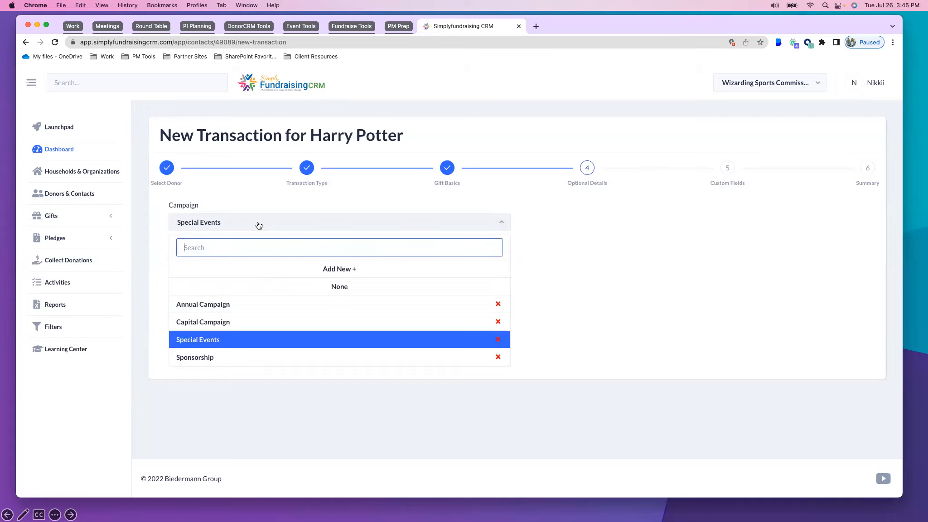
left_click(258, 224)
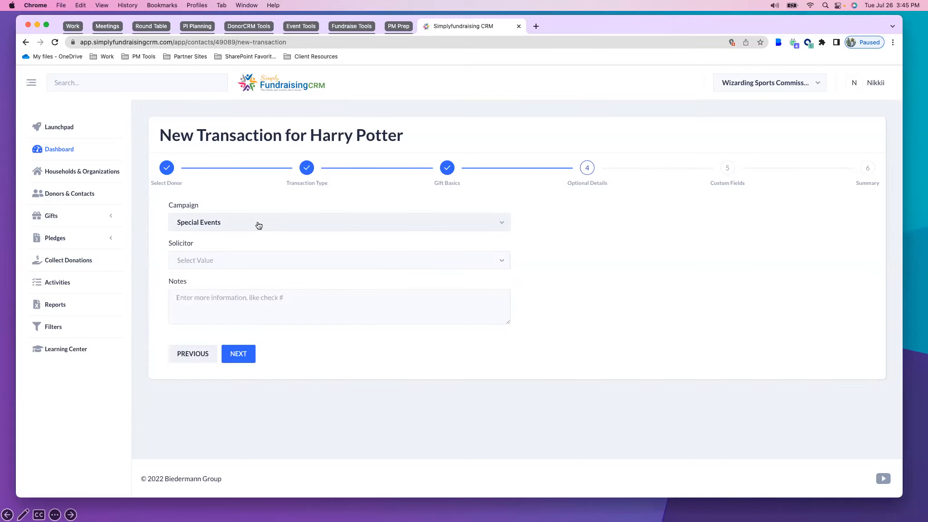
left_click(200, 264)
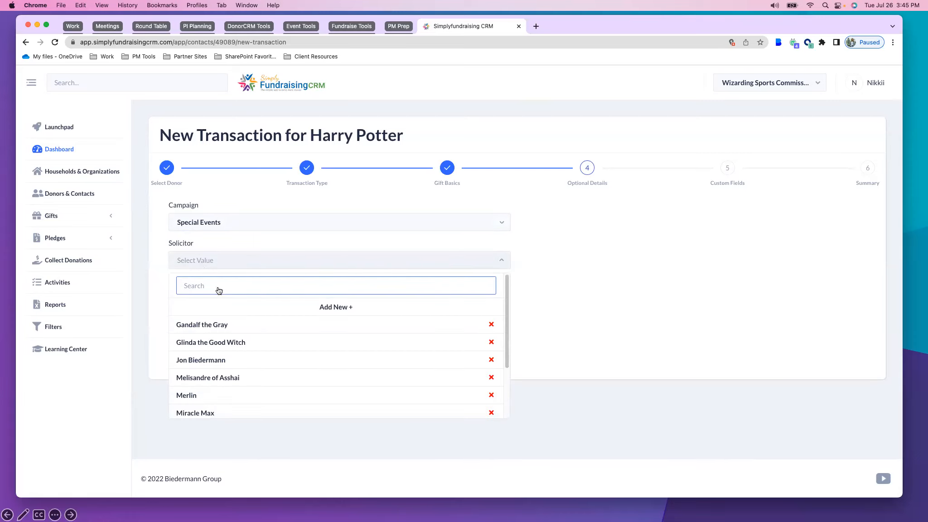
scroll(252, 348, "down", 1)
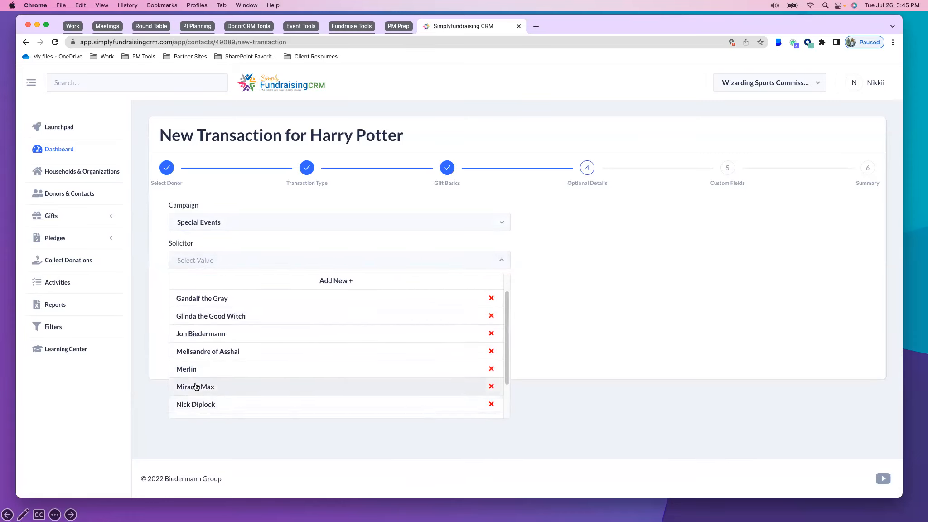
left_click(218, 386)
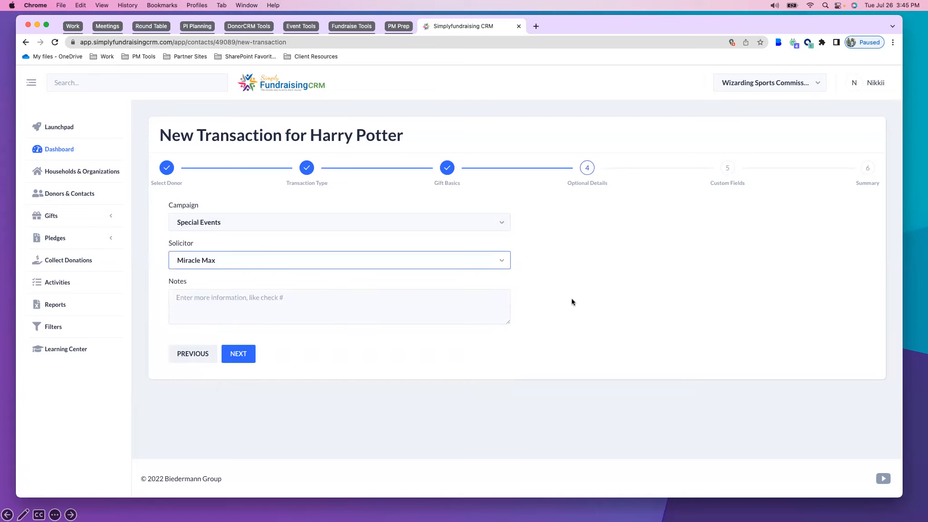
left_click(193, 309)
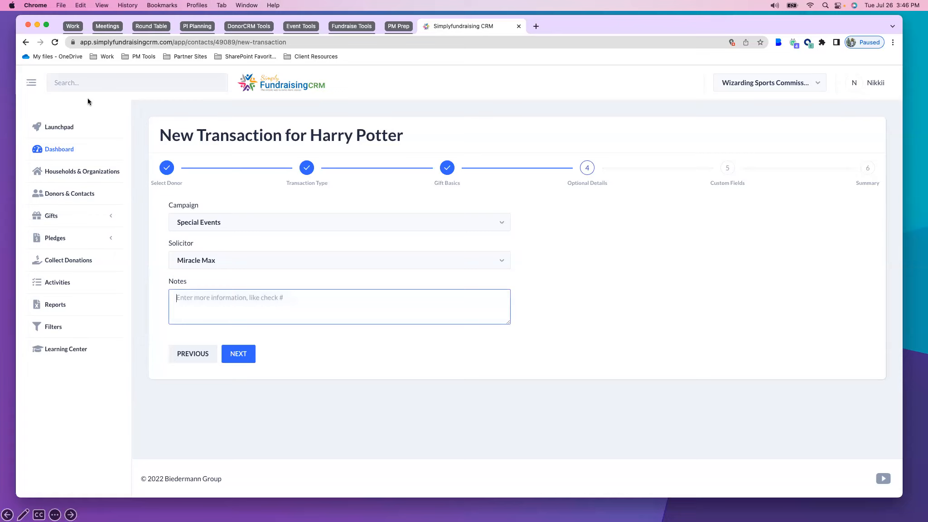
left_click(258, 294)
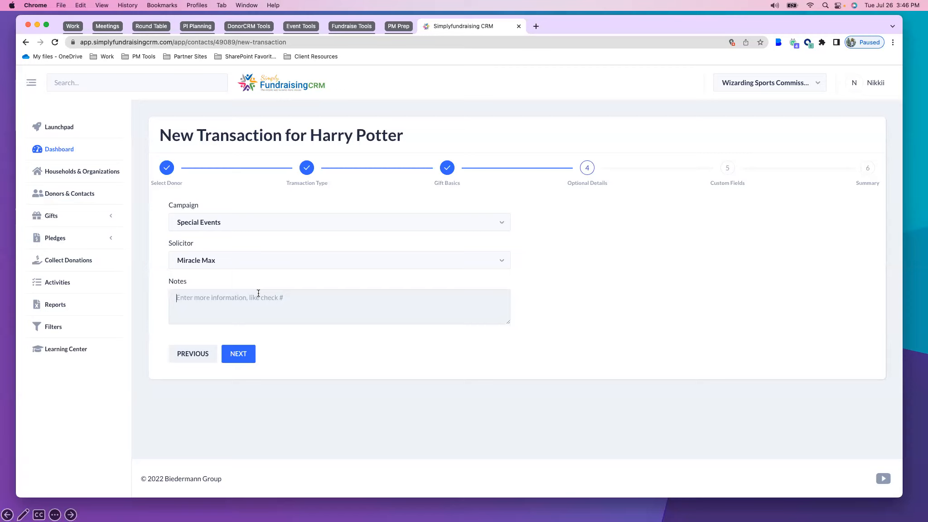
Continue through the custom fields with the special event details left blank and submit the gift
left_click(240, 354)
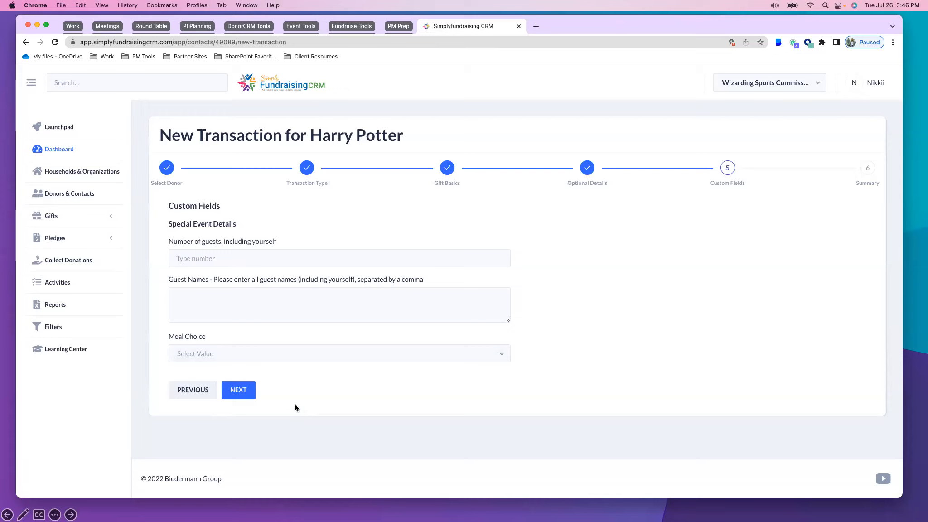
left_click(234, 390)
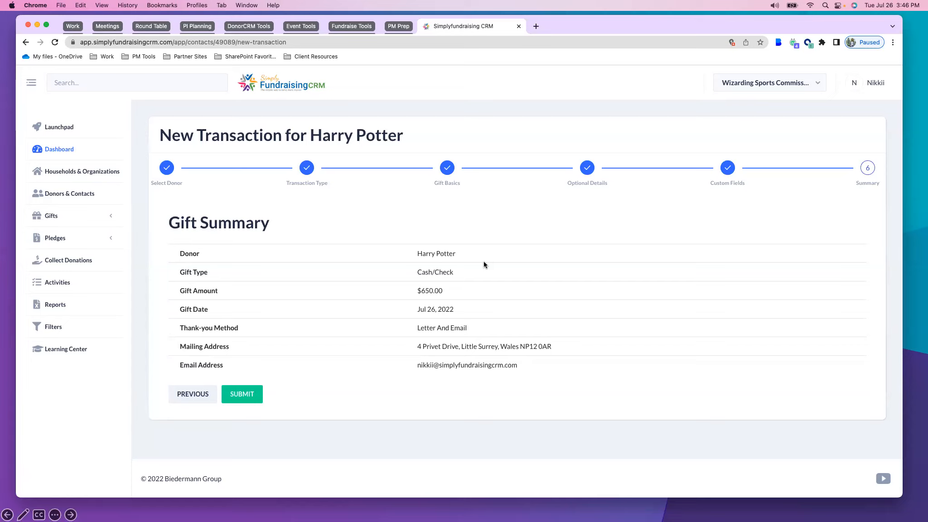
left_click(242, 393)
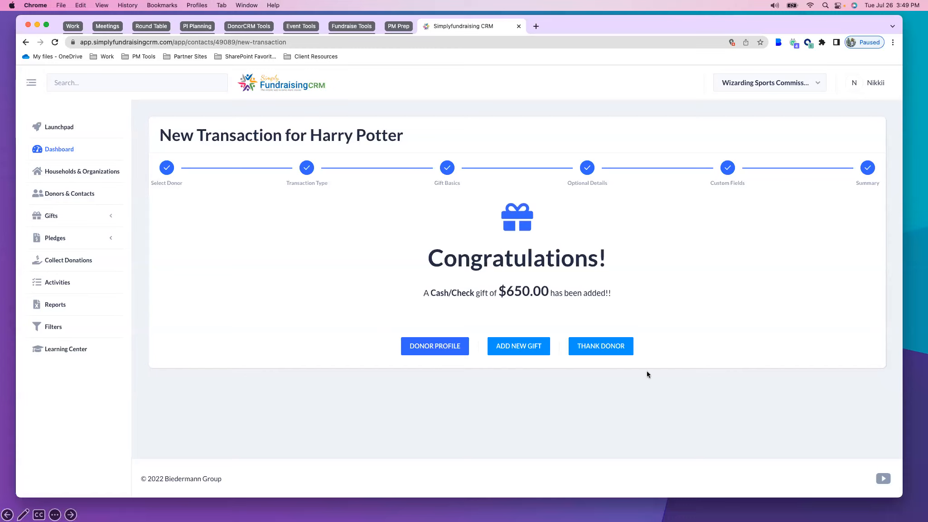
Open the thank-you list for the new gift and also select the pending letters for the $10.00 gift and the first $0.00 gift
left_click(585, 344)
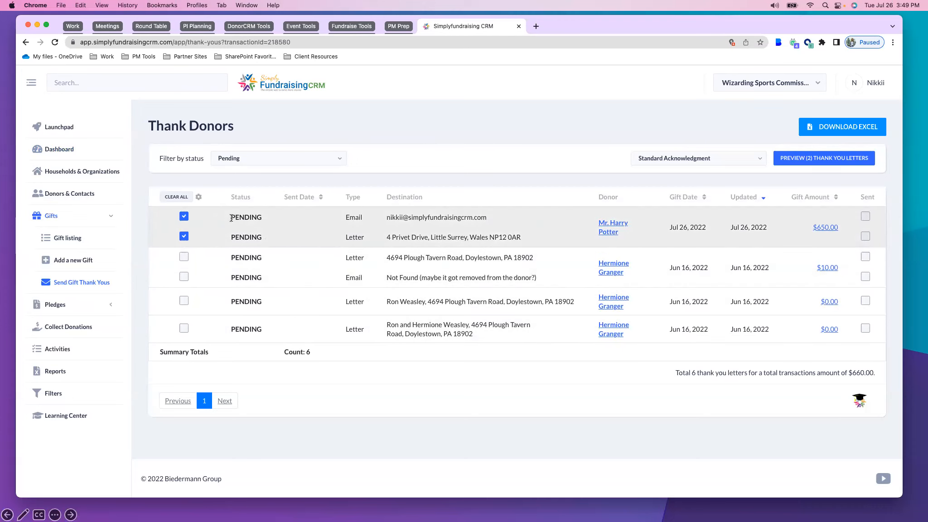
left_click_drag(342, 218, 367, 235)
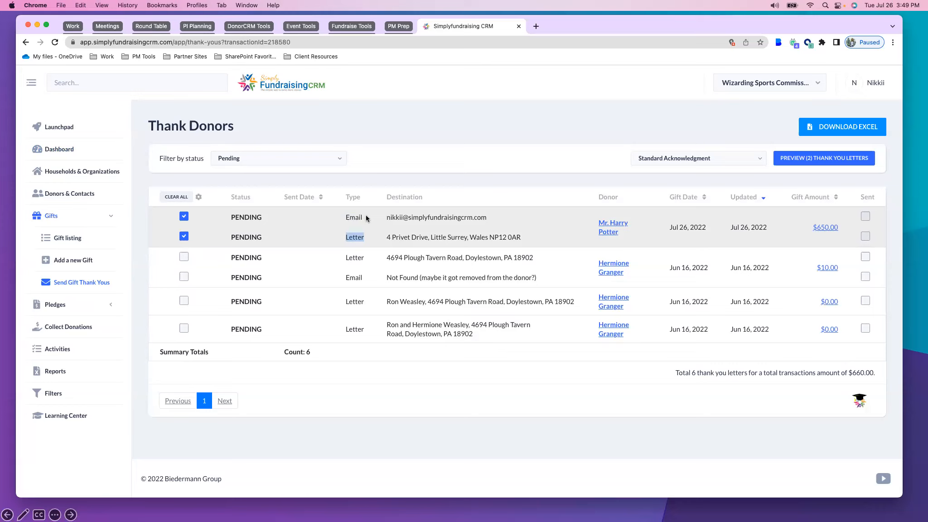
left_click(185, 301)
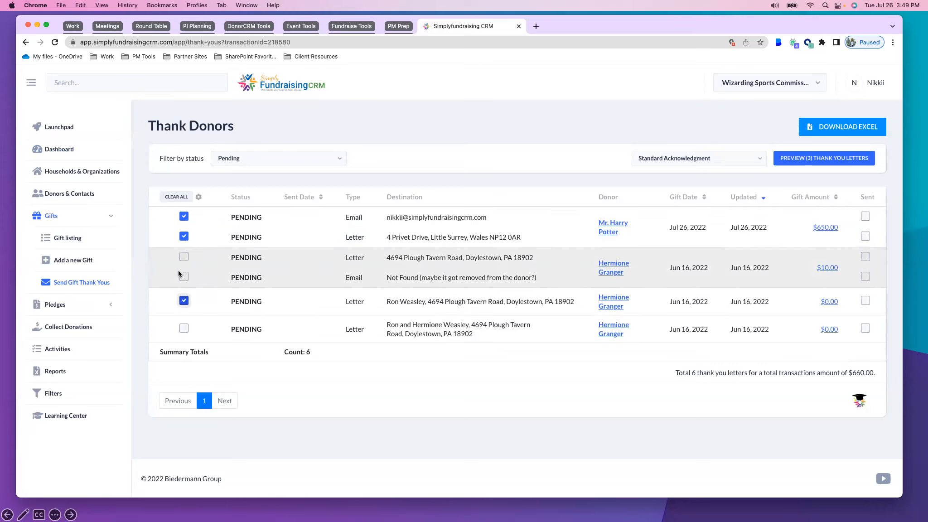
left_click(184, 257)
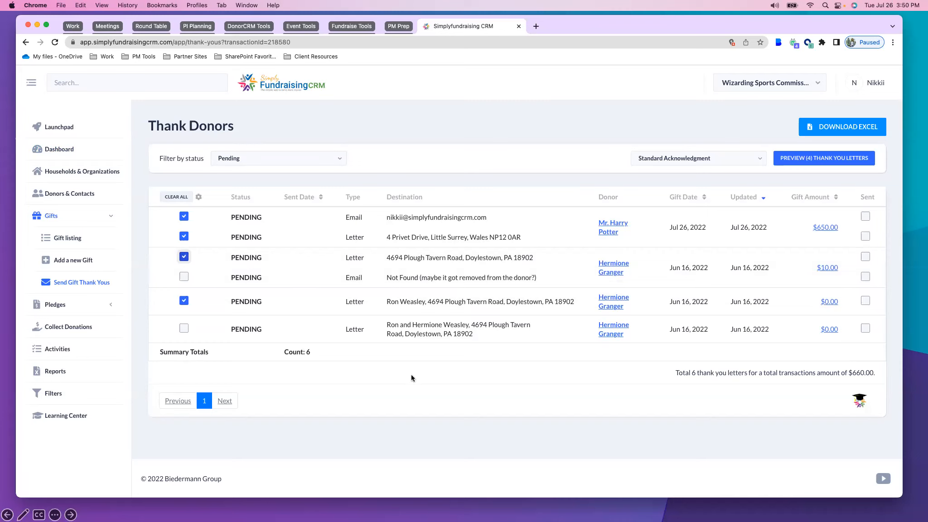
Open the Standard Acknowledgment template for editing and look through its letter content and merge fields
left_click(730, 159)
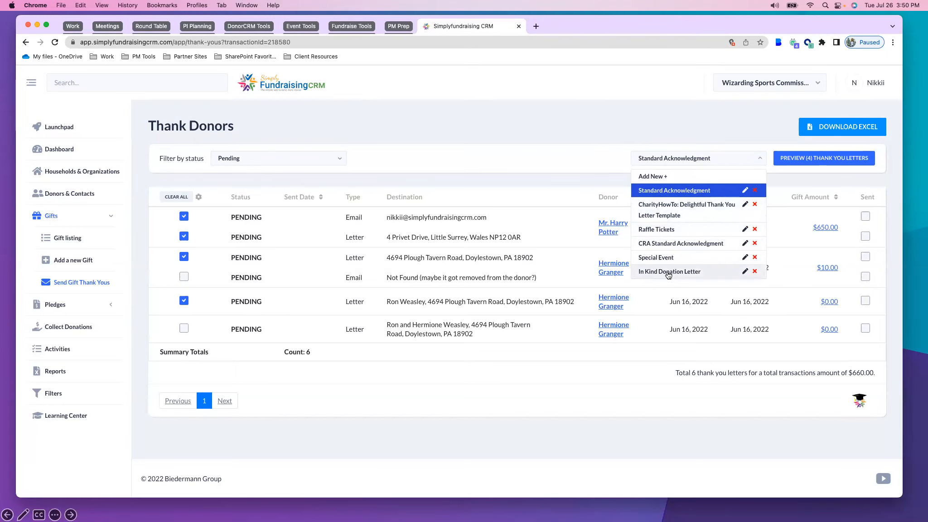
left_click(744, 190)
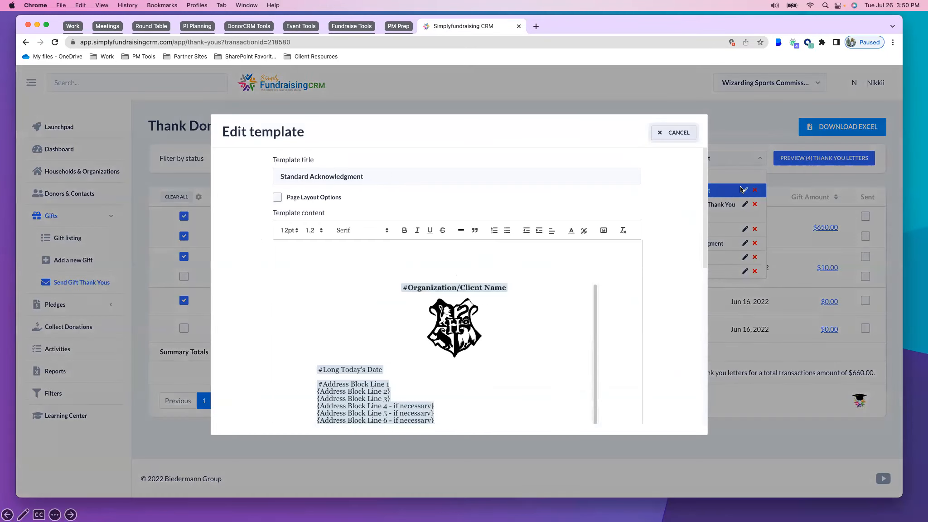
scroll(707, 245, "down", 2)
scroll(498, 318, "down", 5)
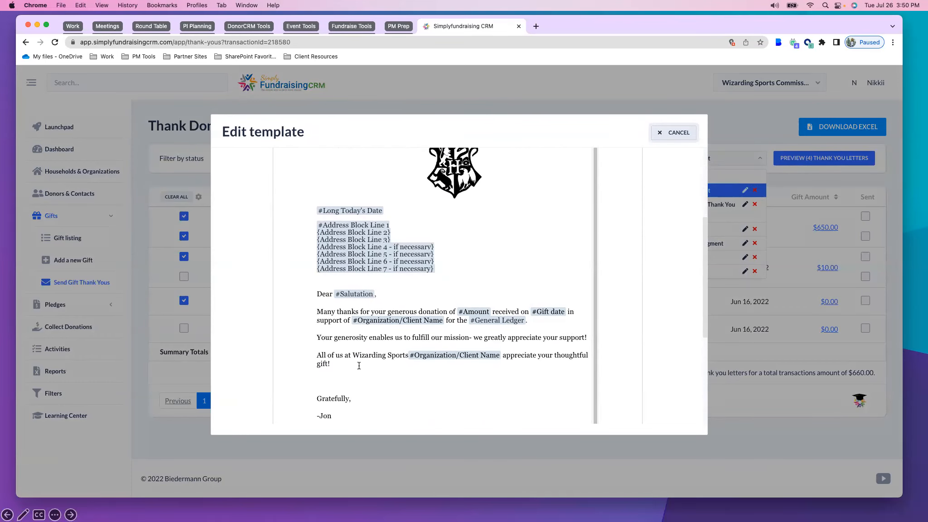
Browse the available merge fields on a new line below the closing sentence, remove that line, and cancel the template edit
left_click(359, 365)
key("Return")
type("#")
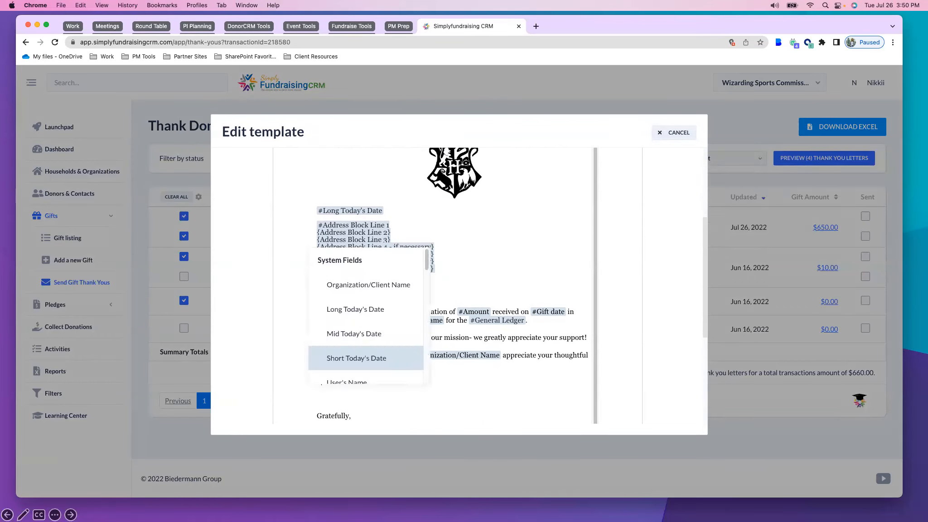
scroll(358, 328, "down", 3)
scroll(355, 317, "up", 1)
scroll(372, 363, "up", 1)
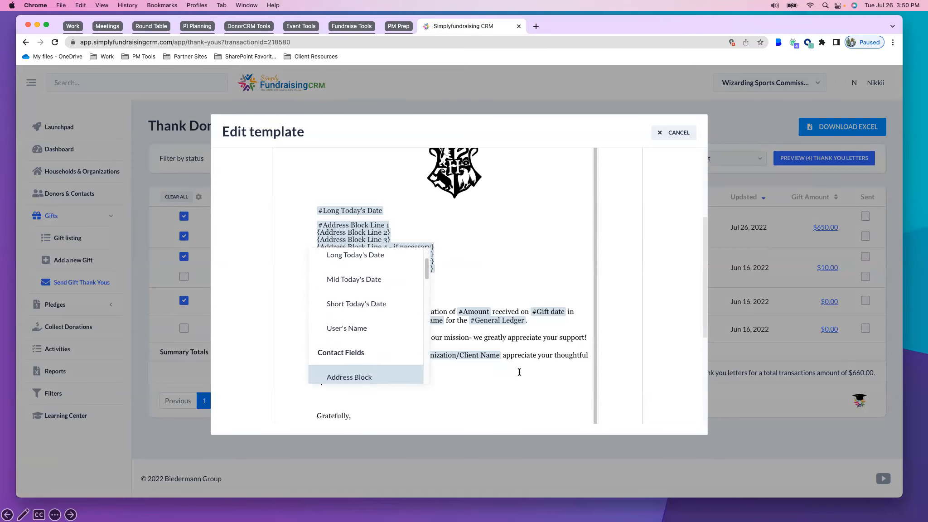
left_click(515, 379)
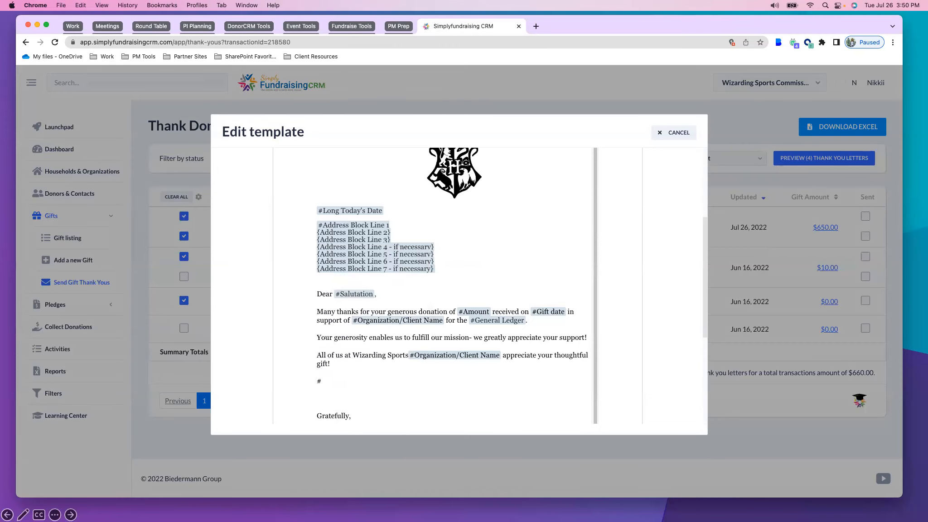
key("BackSpace")
key("BackSpace")
scroll(421, 334, "down", 3)
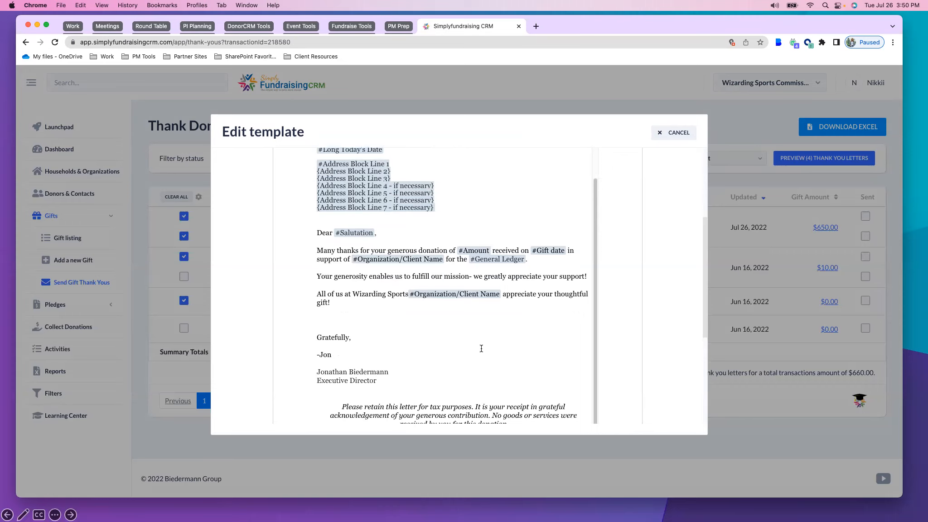
scroll(527, 334, "up", 3)
left_click(677, 132)
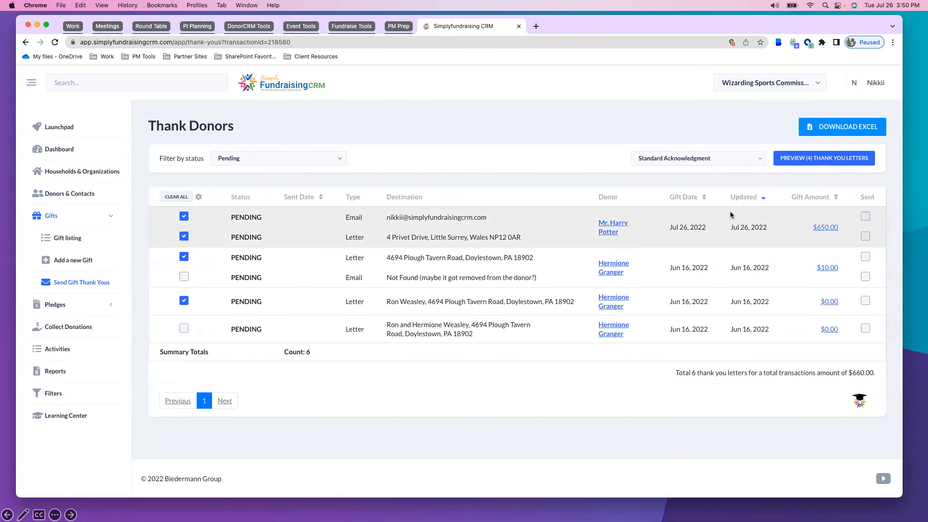
Preview the selected thank-you letters with the Standard Acknowledgment template and review the letter and email versions for the $650.00 gift
left_click(850, 159)
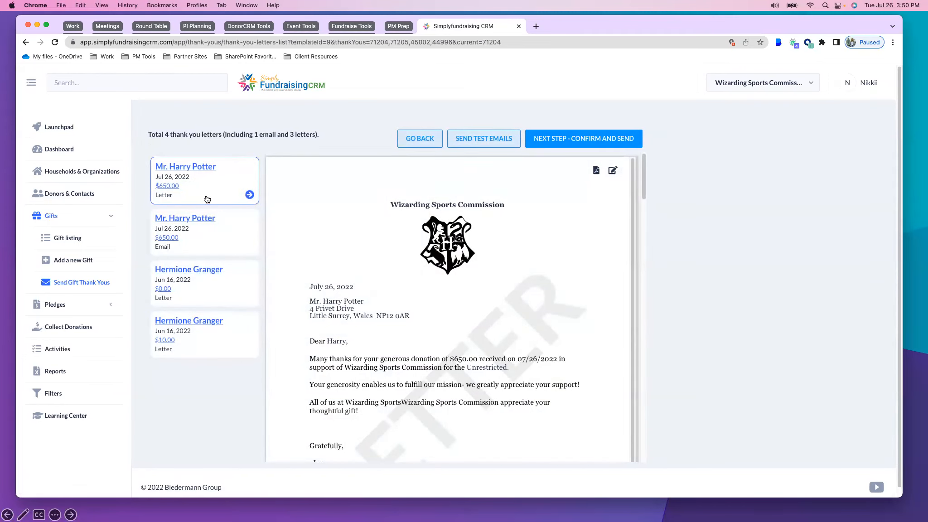
scroll(201, 208, "down", 1)
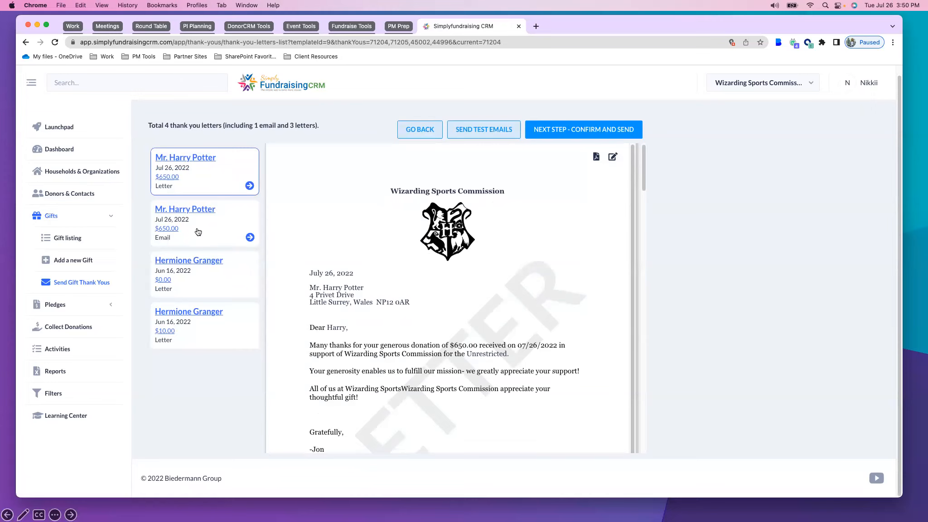
scroll(416, 270, "down", 2)
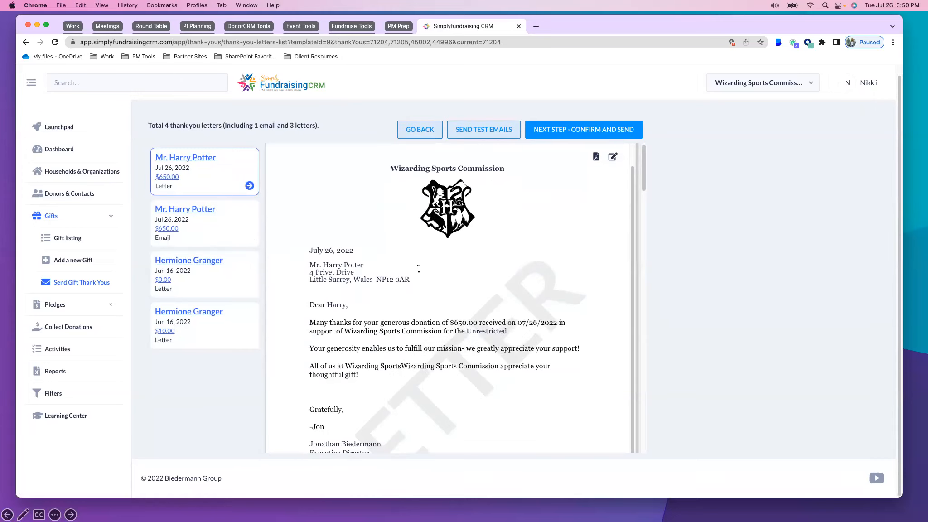
scroll(462, 323, "down", 2)
left_click(213, 242)
scroll(485, 281, "down", 3)
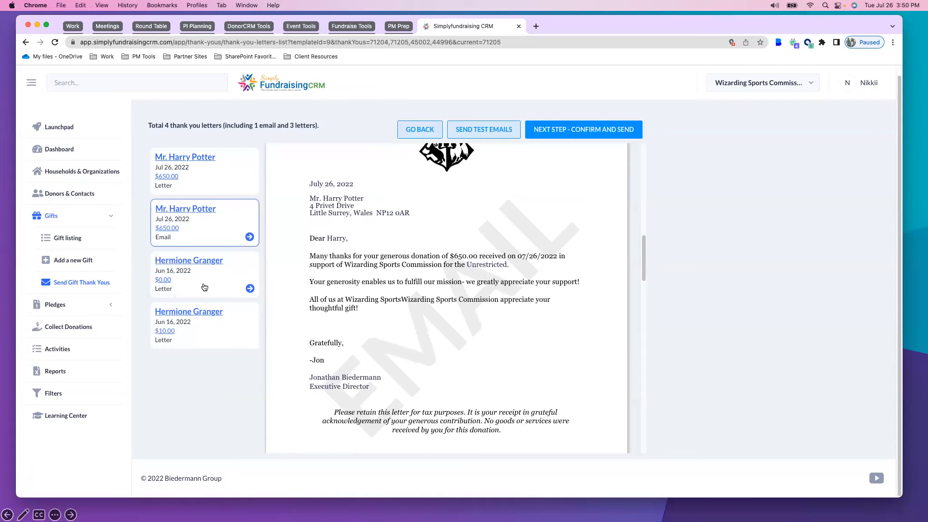
Review the previewed thank-you letters for the $0.00 and $10.00 gifts
left_click(205, 287)
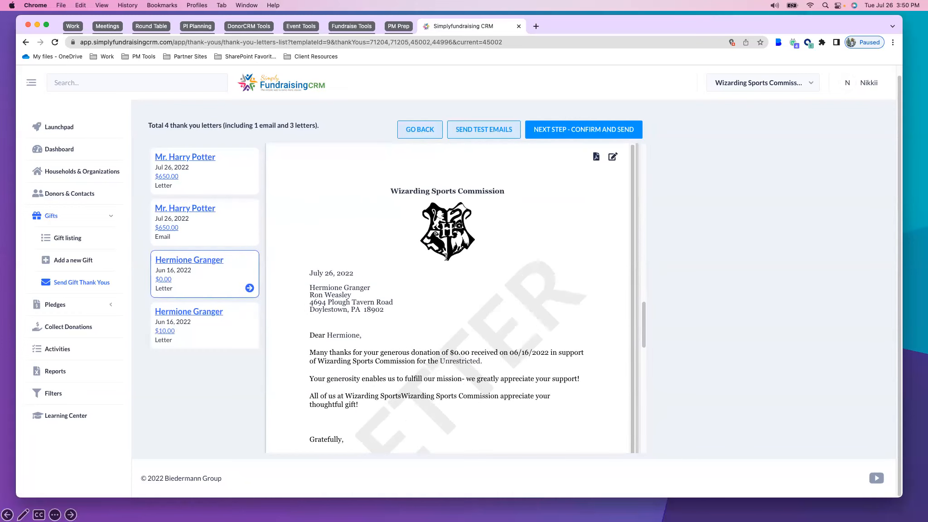
scroll(446, 257, "down", 2)
left_click(201, 341)
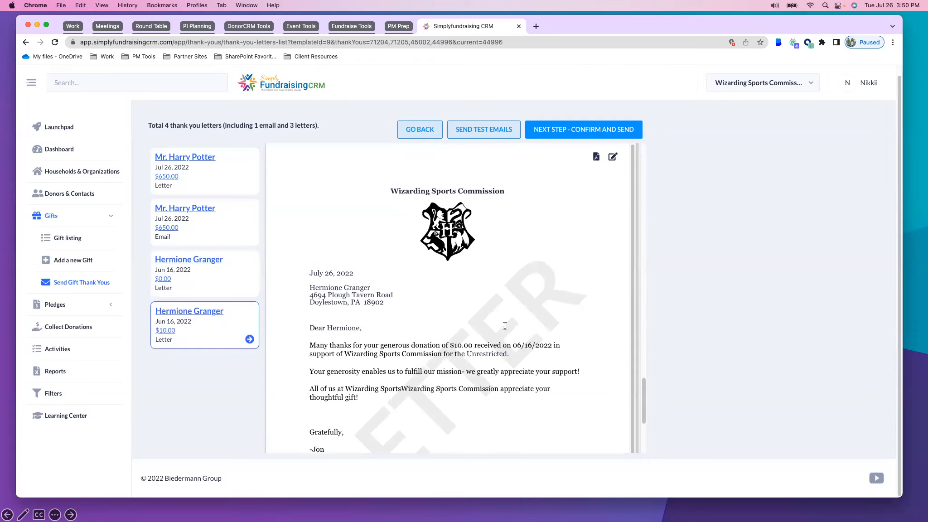
scroll(507, 330, "down", 1)
scroll(504, 354, "down", 4)
scroll(488, 408, "up", 5)
scroll(474, 366, "up", 5)
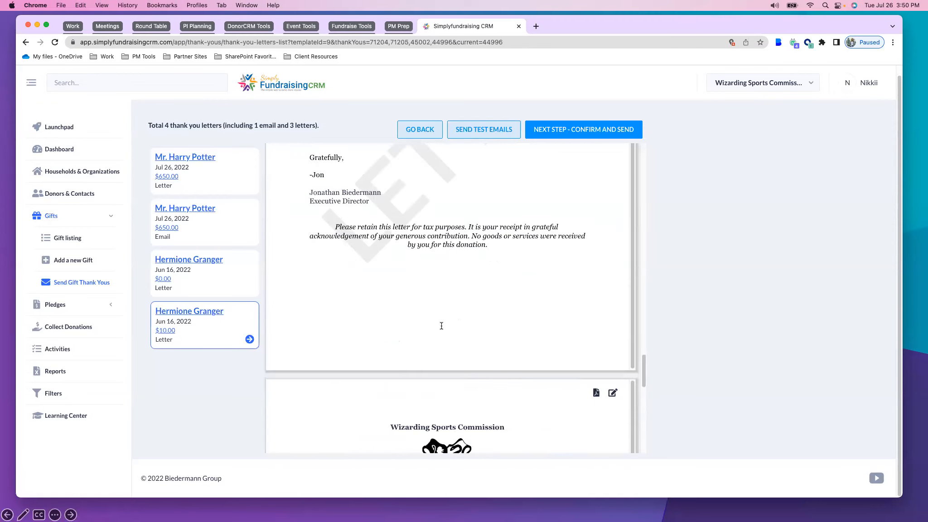
scroll(474, 366, "up", 5)
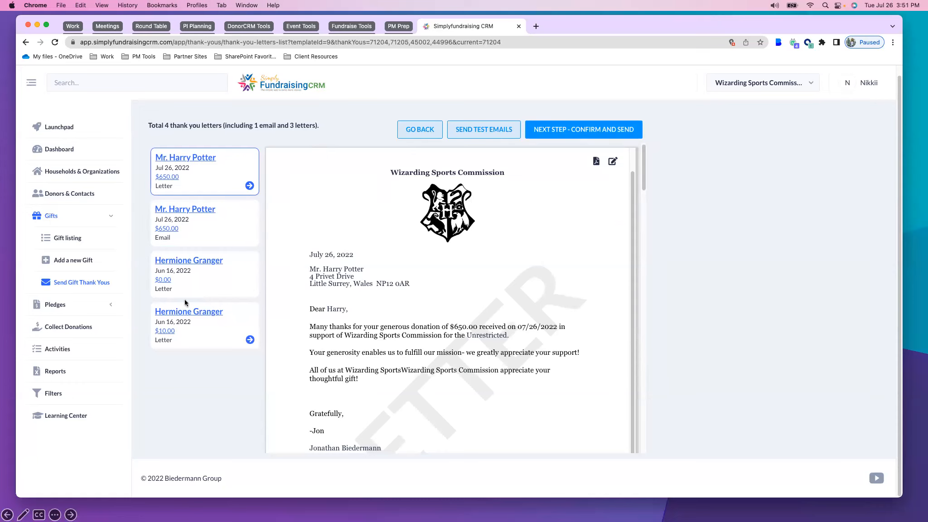
In the $0.00 gift's letter, add the paragraph "Your in kind donation of the wine basket will help us raise more money in the upcoming auction."
left_click(202, 288)
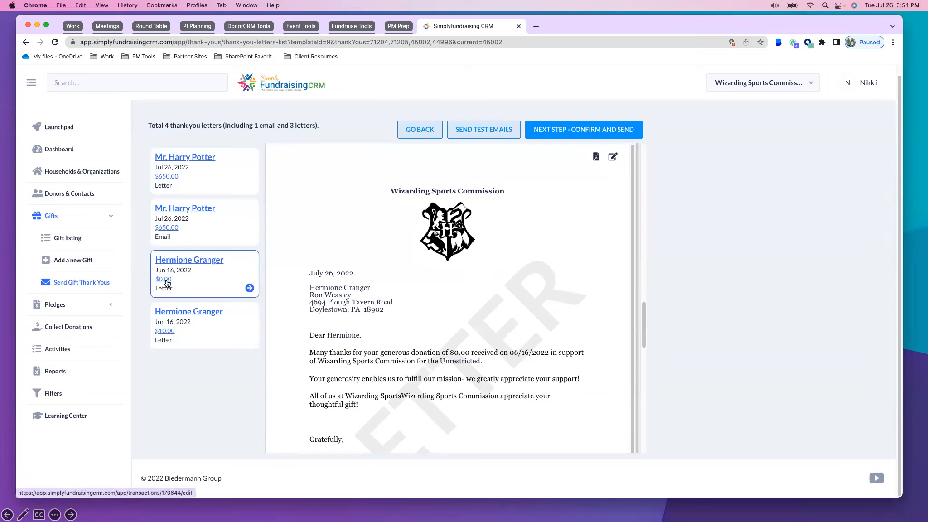
left_click(613, 157)
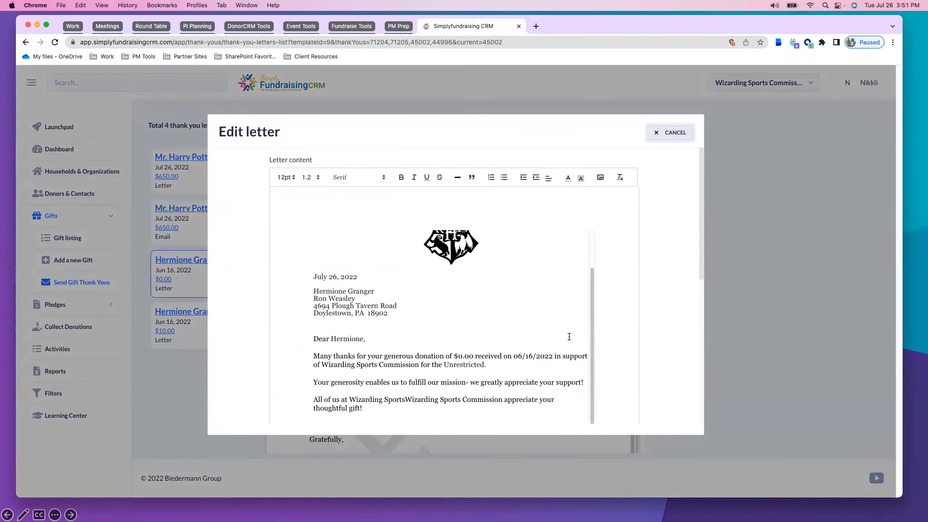
scroll(509, 277, "down", 3)
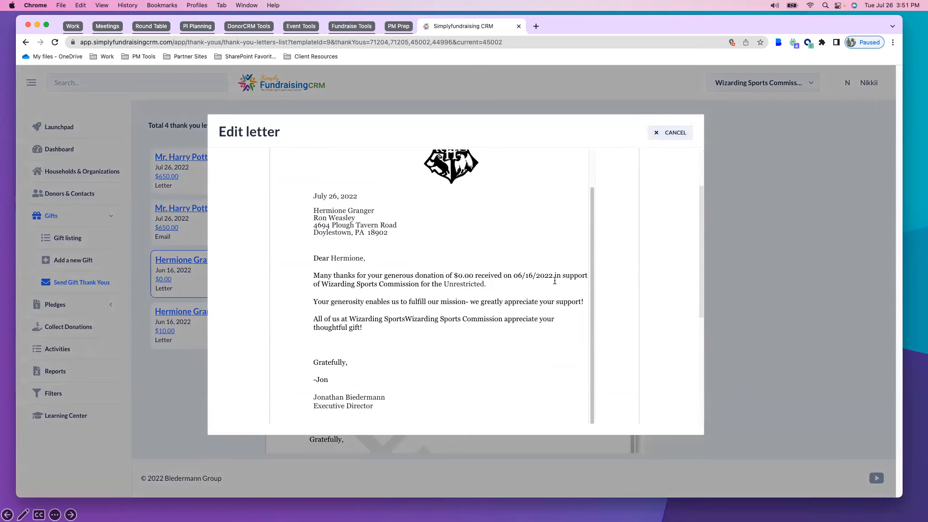
key("Return")
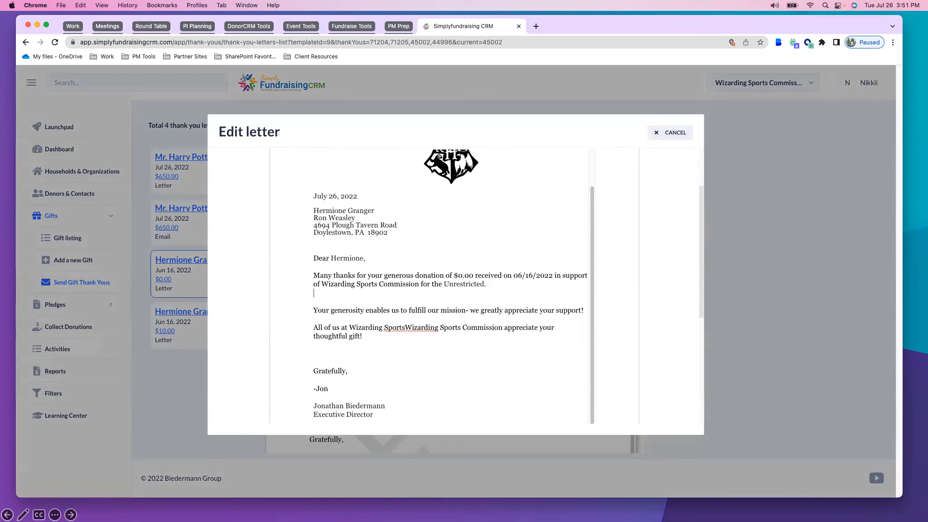
type("Your in kind don")
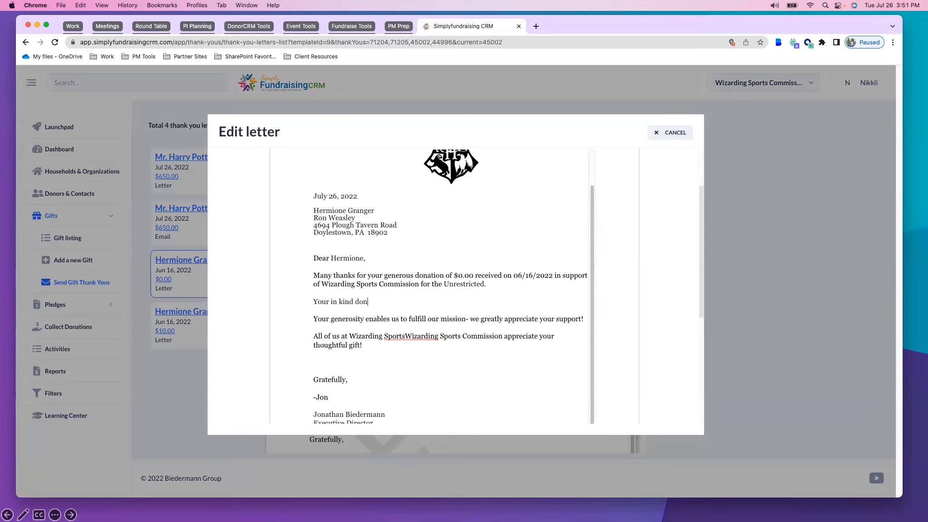
type("ation of the wine basket will he")
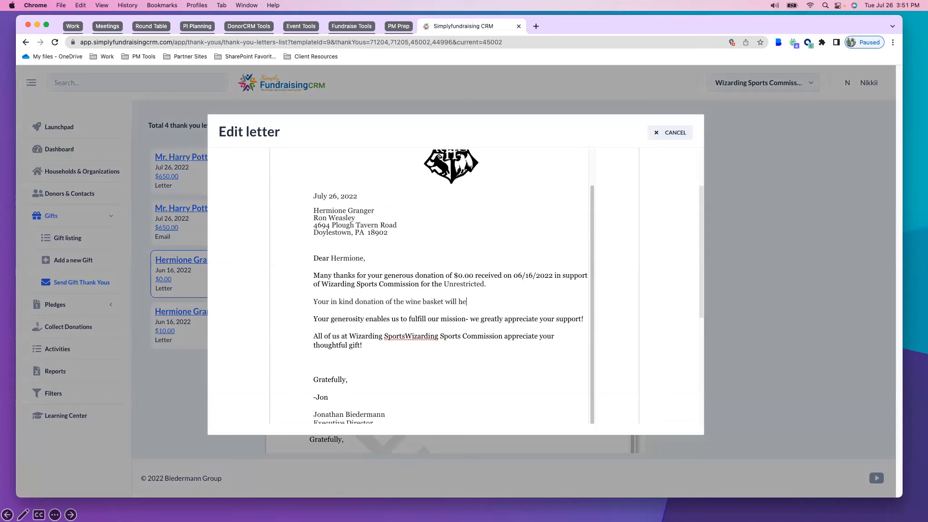
type("lp us raise more money in the upcoming a")
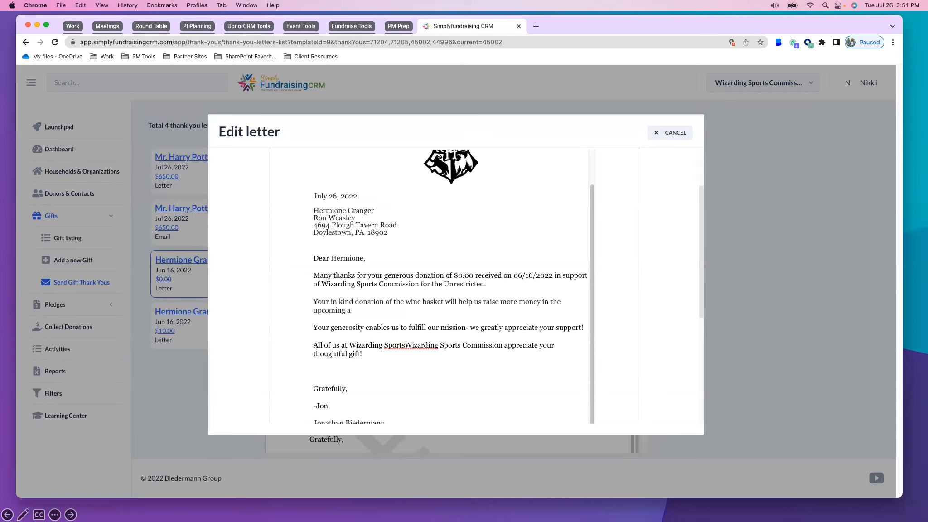
type("uction")
type("Le4")
type("'s get coffee soon!")
Add the line "Let's get coffee soon!" above "Gratefully," in the letter and save it
scroll(286, 417, "down", 10)
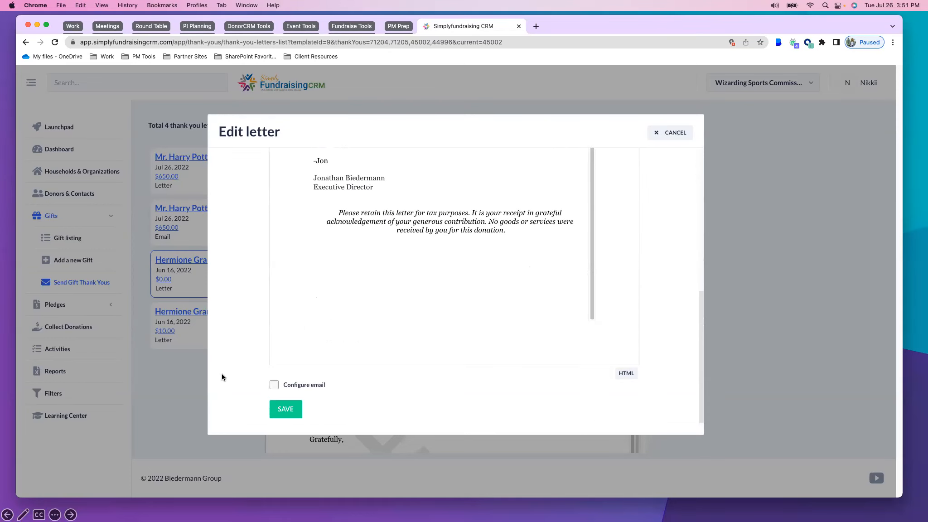
left_click(272, 407)
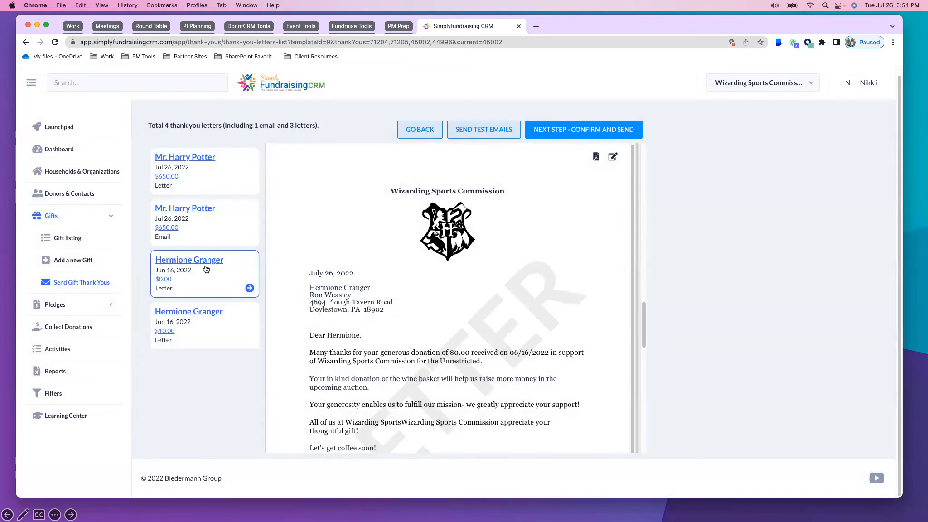
Check the edited $0.00 gift letter, the $10.00 gift letter and the email for the $650.00 gift
scroll(413, 344, "down", 4)
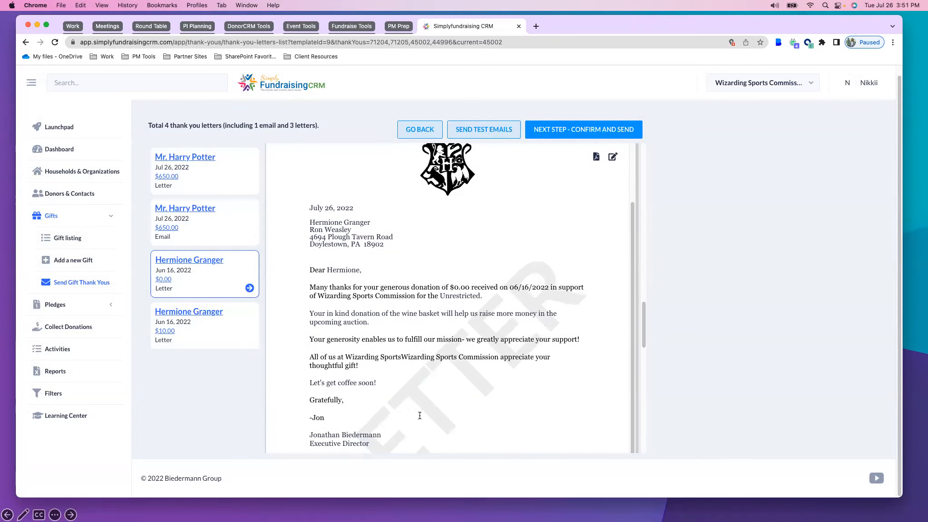
scroll(420, 408, "down", 1)
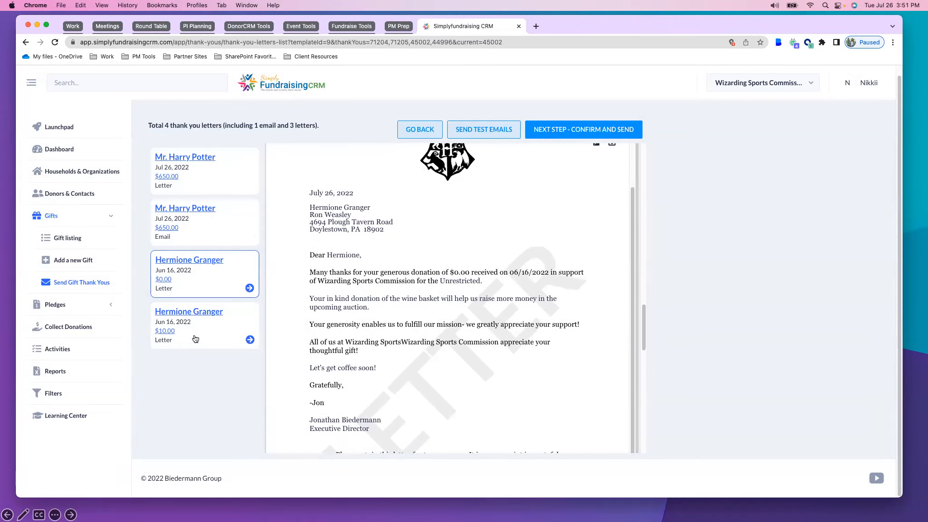
left_click(196, 339)
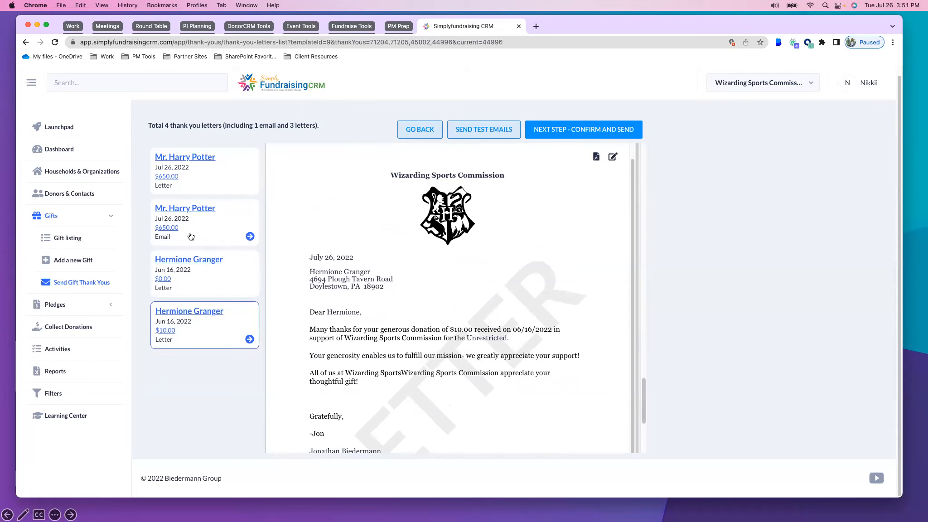
left_click(204, 222)
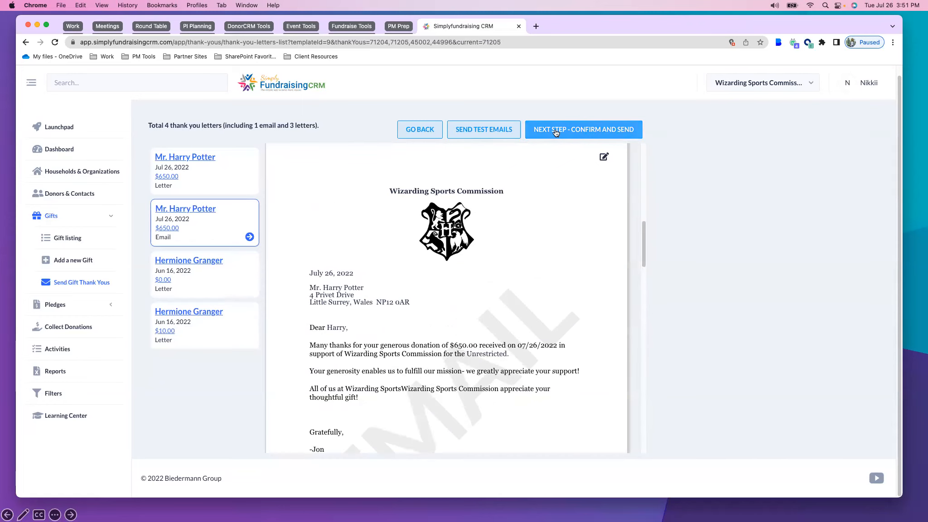
Confirm sending the thank-you email and generating the PDF of the printed letters
left_click(556, 132)
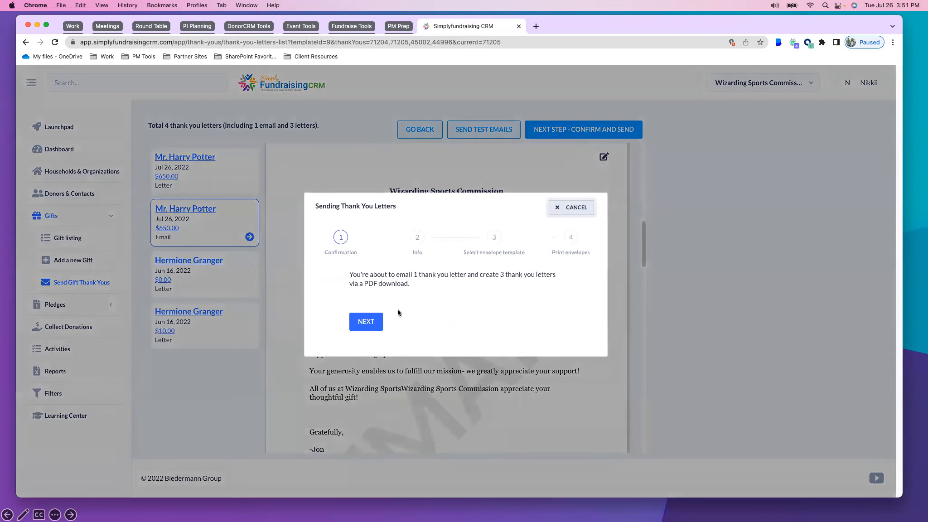
left_click_drag(361, 274, 537, 277)
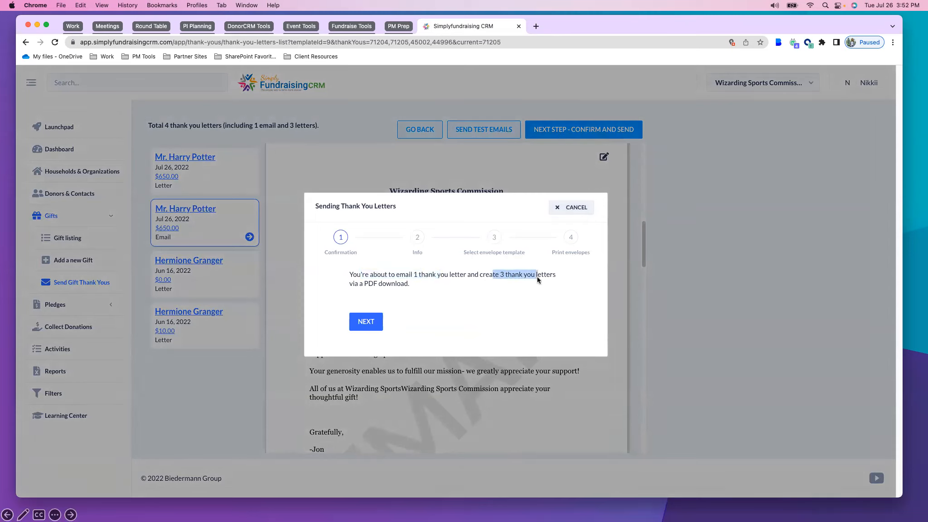
left_click(366, 323)
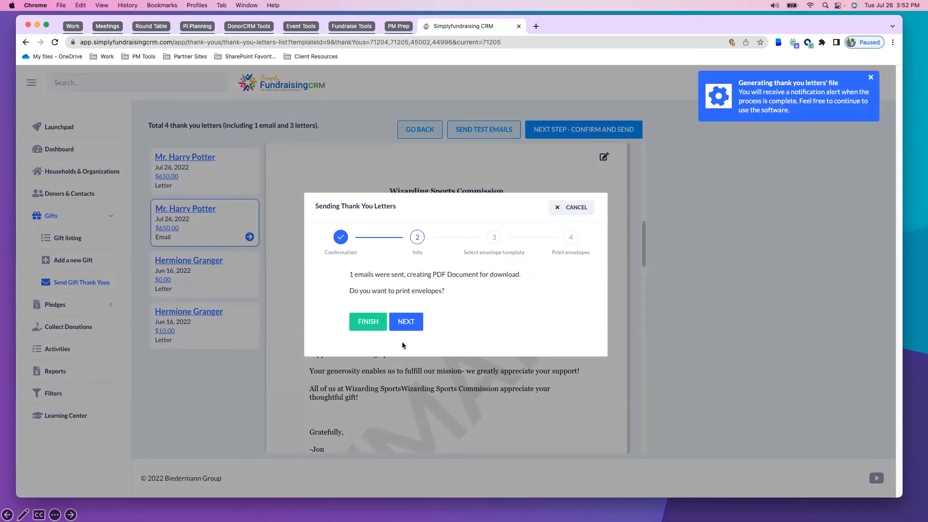
Download the finished thank-you letters PDF and continue to the envelope template selection
left_click_drag(443, 276, 466, 280)
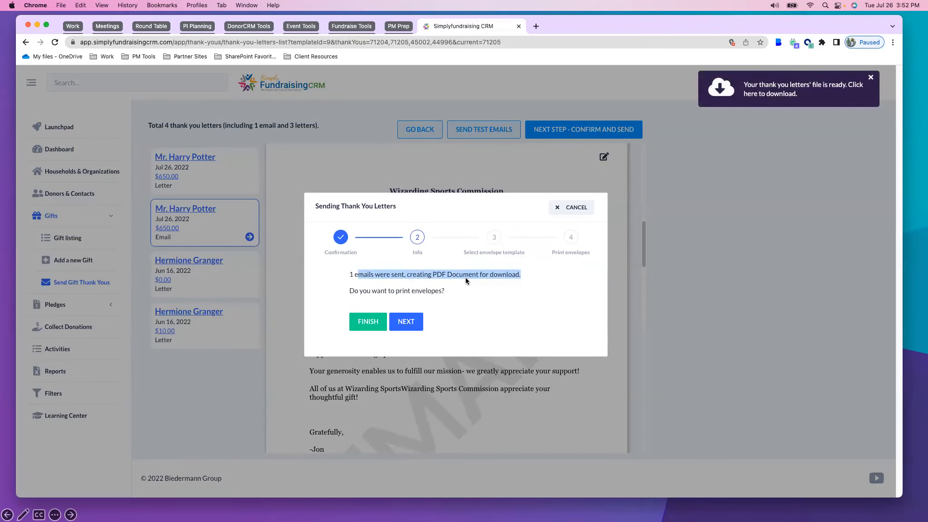
left_click(721, 87)
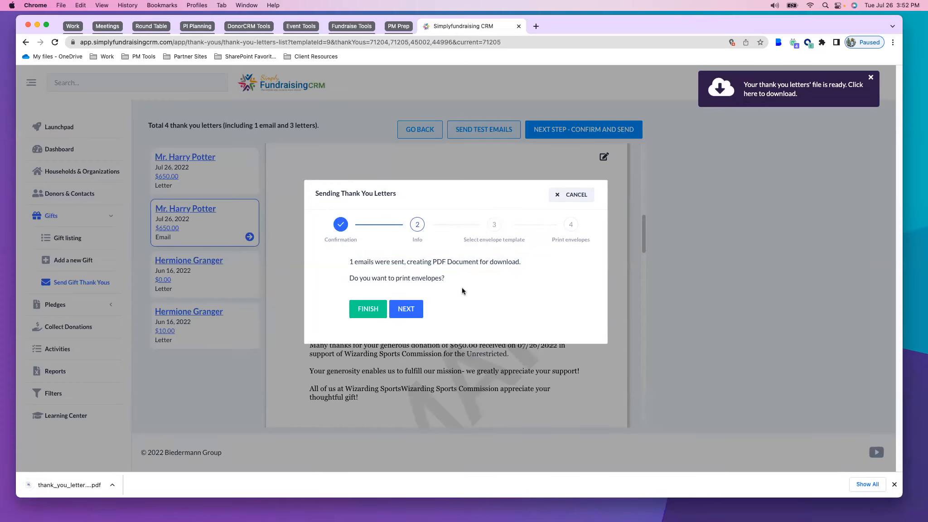
left_click(406, 308)
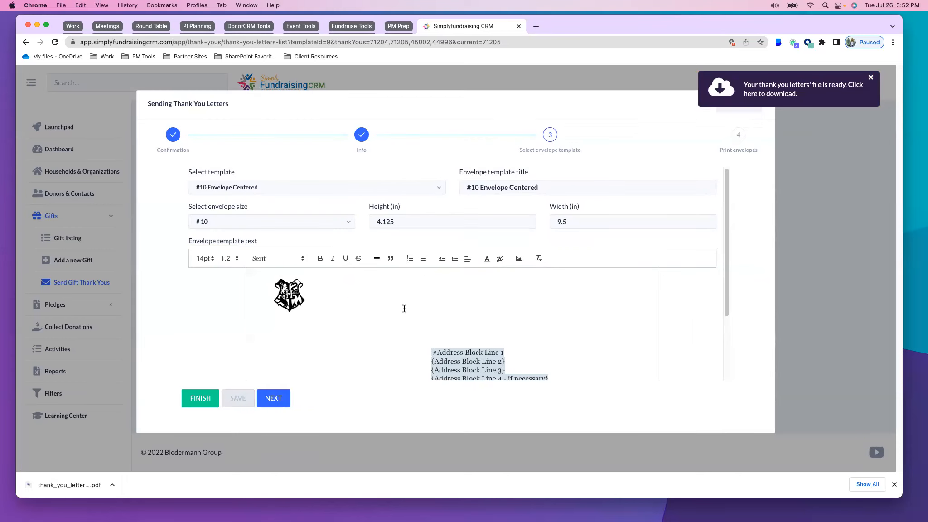
Generate the envelopes file with the #10 Envelope Centered template and download the finished PDF
scroll(371, 312, "down", 3)
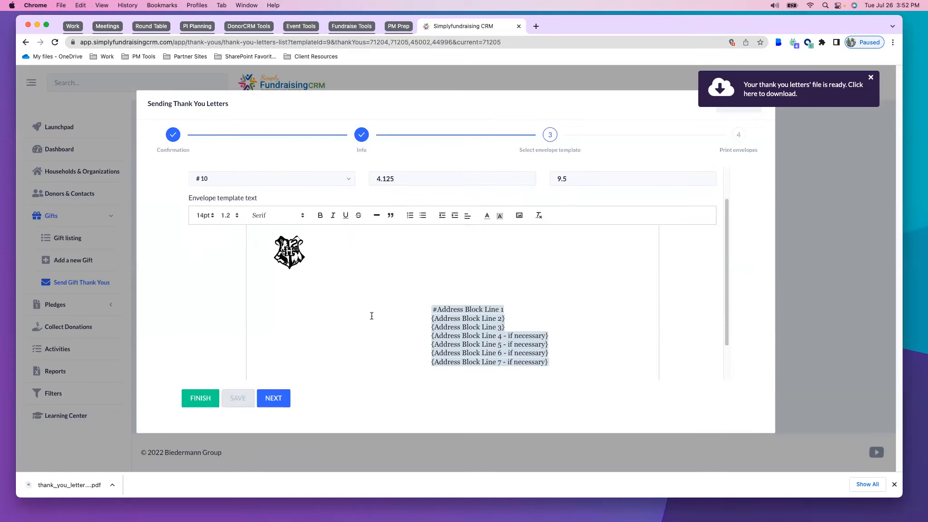
scroll(344, 301, "up", 3)
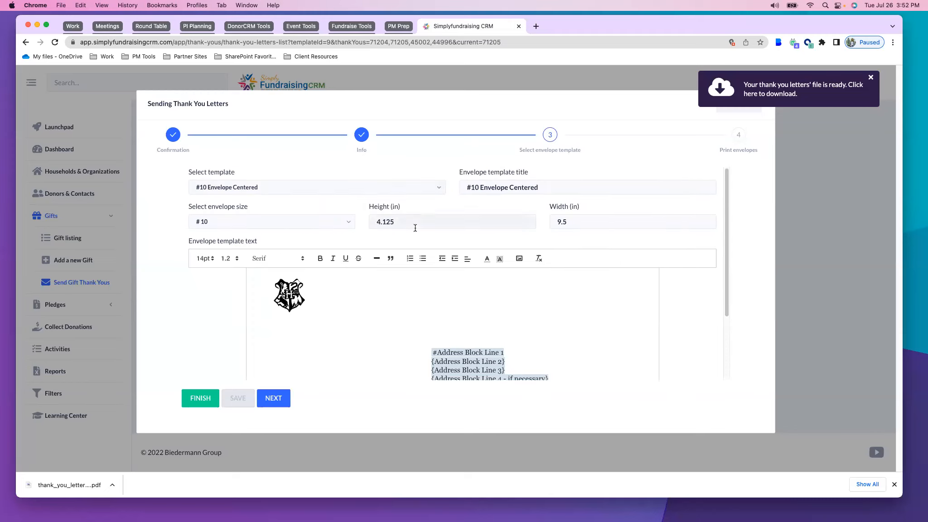
left_click(245, 221)
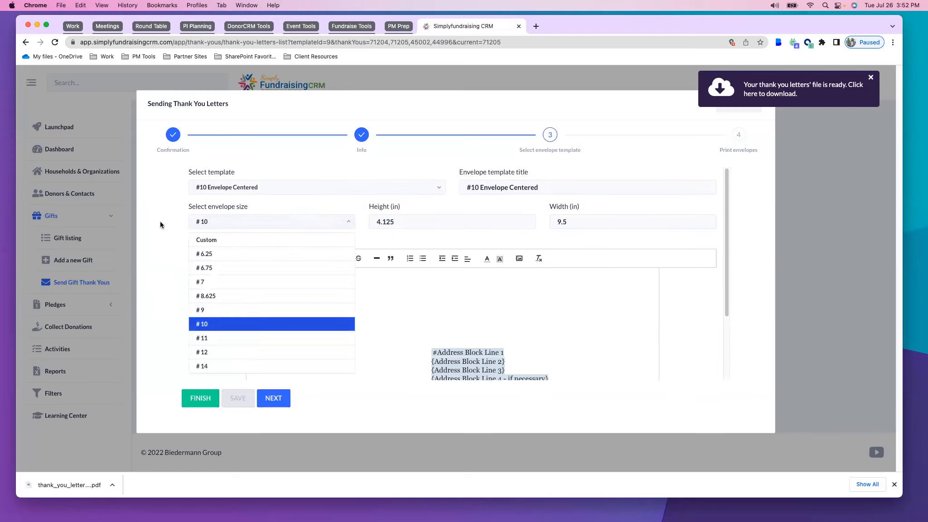
left_click(161, 221)
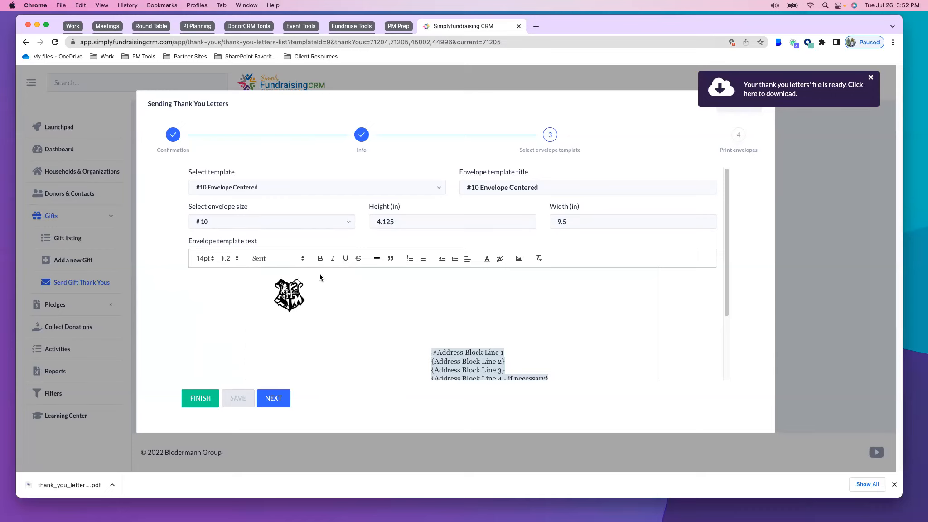
left_click(273, 400)
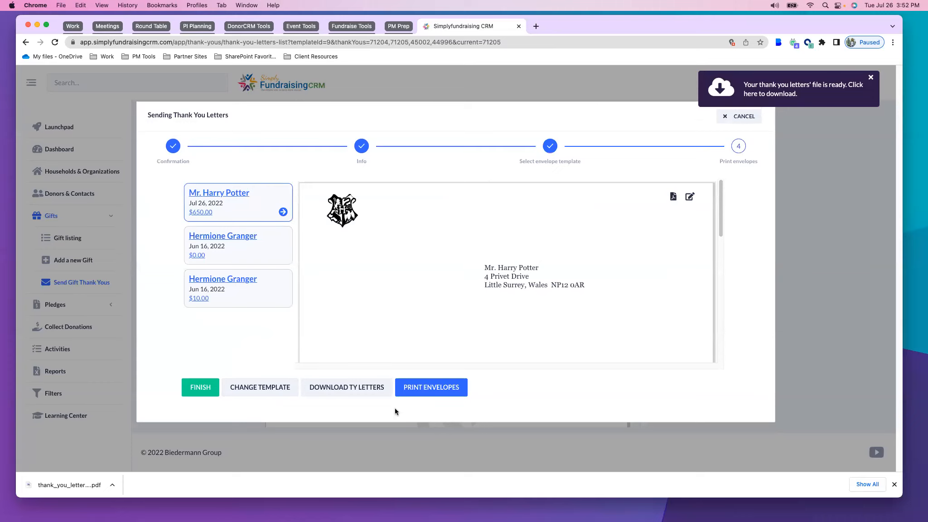
left_click(426, 393)
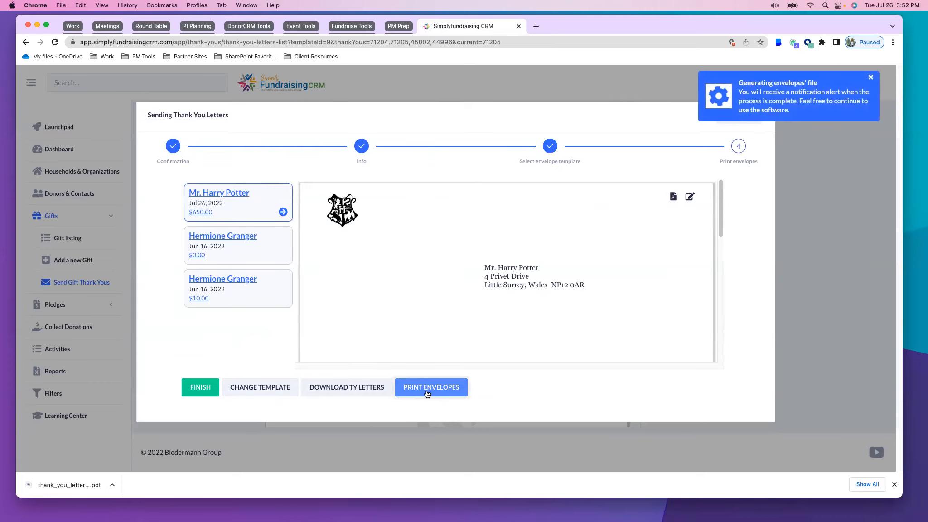
left_click(766, 91)
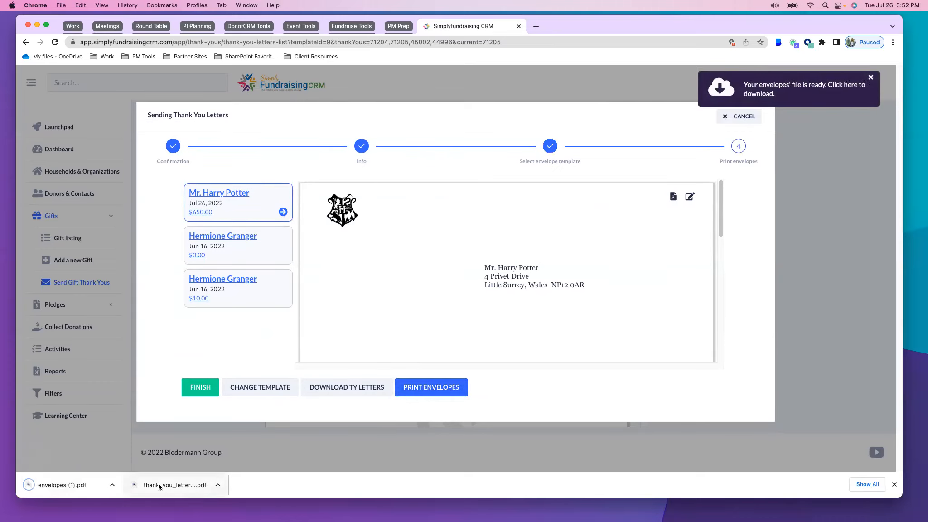
Open the downloaded thank-you letters and envelopes PDFs and check the personalized paragraphs and the envelope pages
left_click(170, 485)
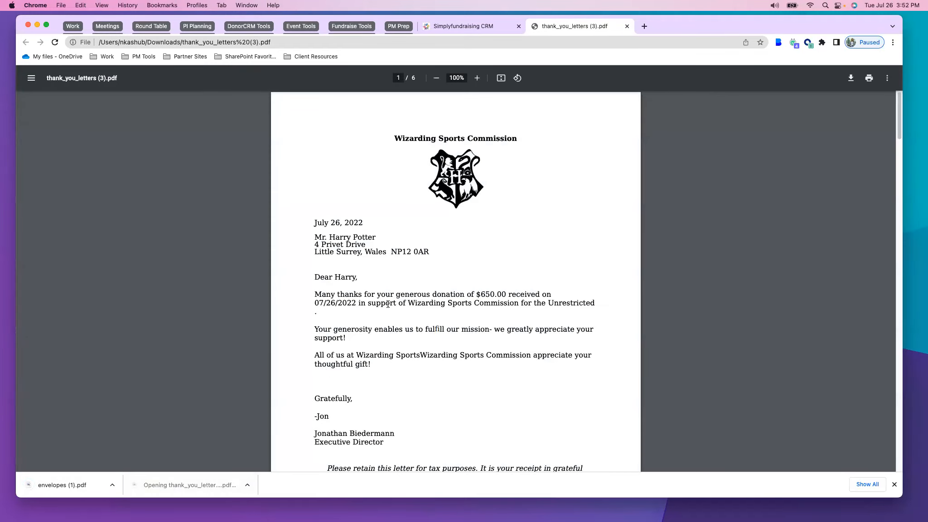
scroll(392, 300, "down", 3)
scroll(392, 300, "down", 18)
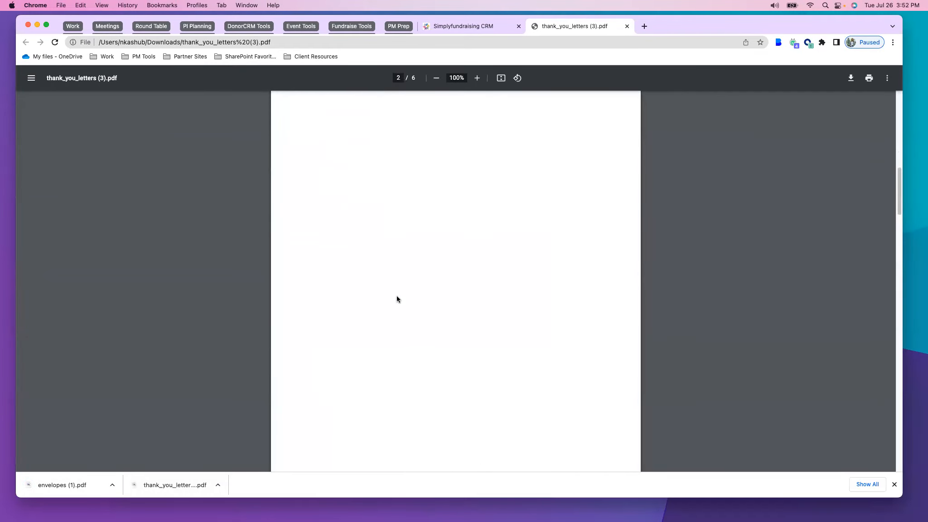
left_click_drag(315, 316, 403, 371)
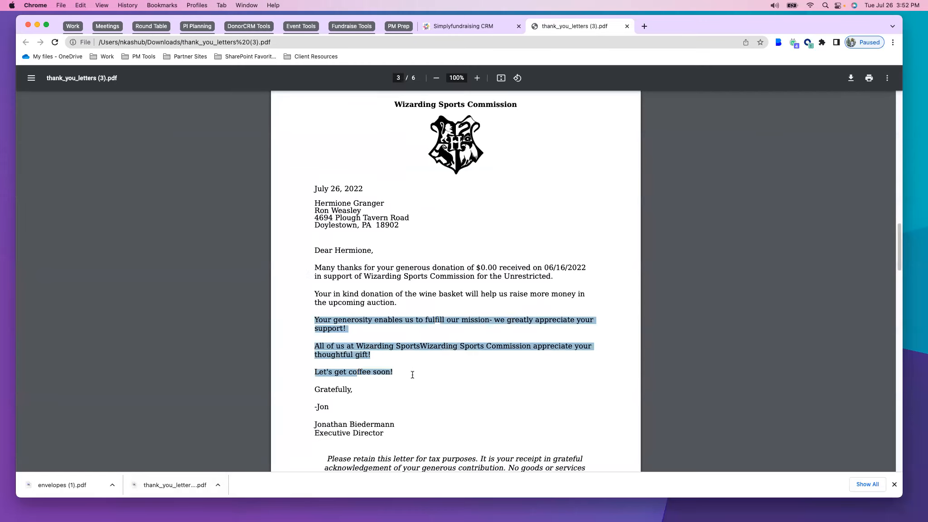
left_click(64, 490)
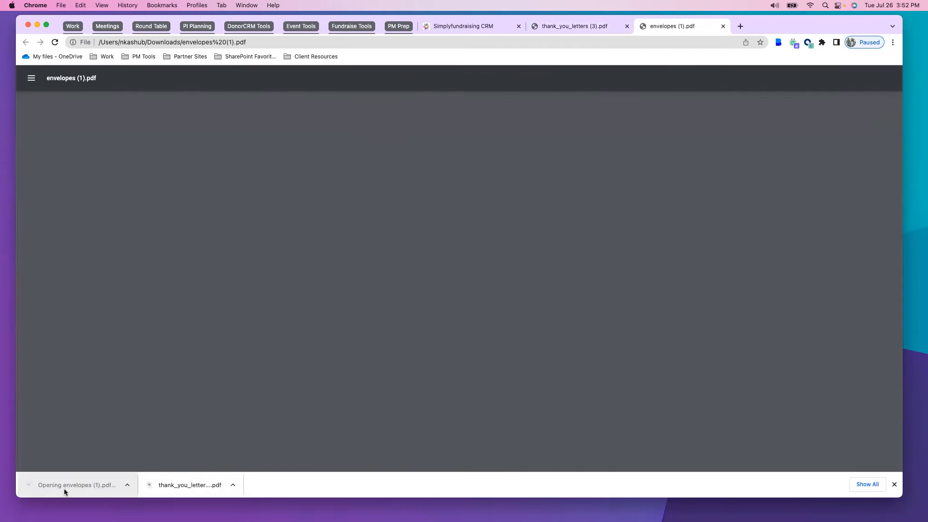
scroll(599, 291, "down", 15)
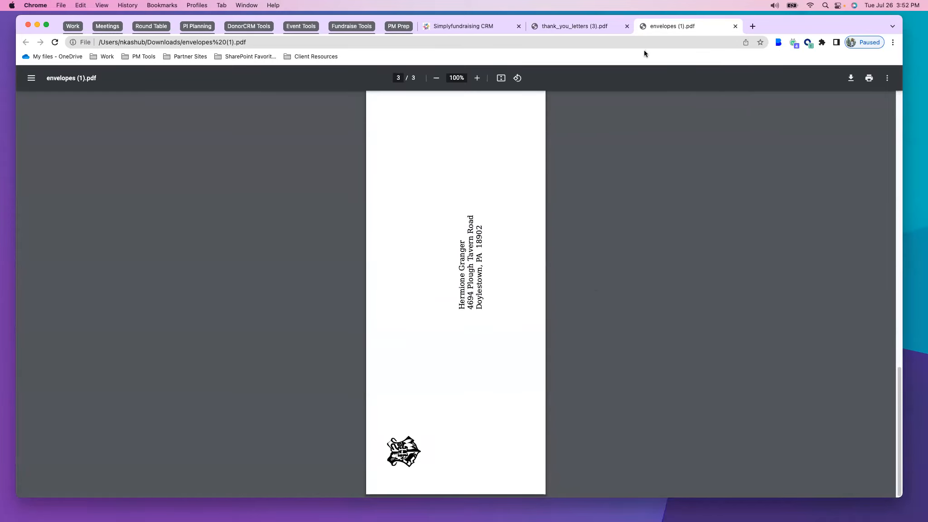
Switch to the Outlook inbox and read the delivered thank-you email for the $650.00 donation
left_click(78, 27)
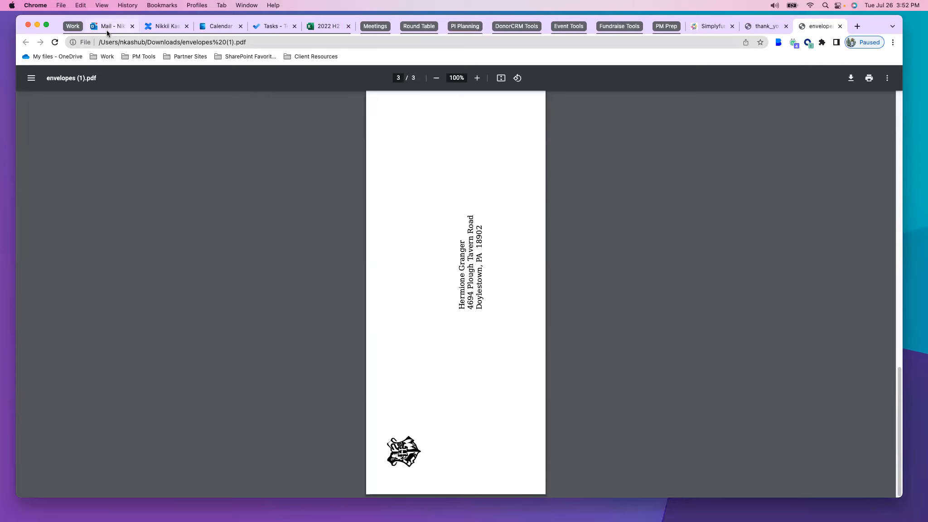
left_click(108, 33)
left_click(72, 125)
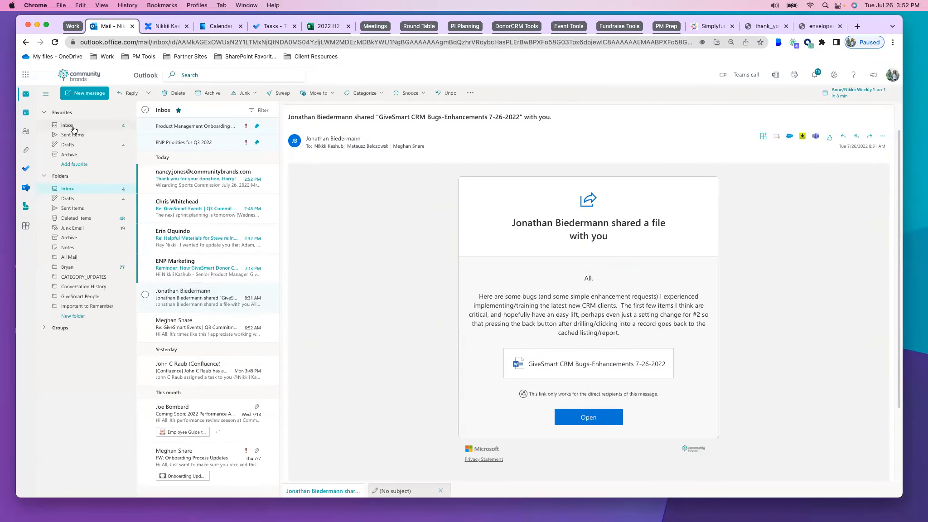
left_click(180, 181)
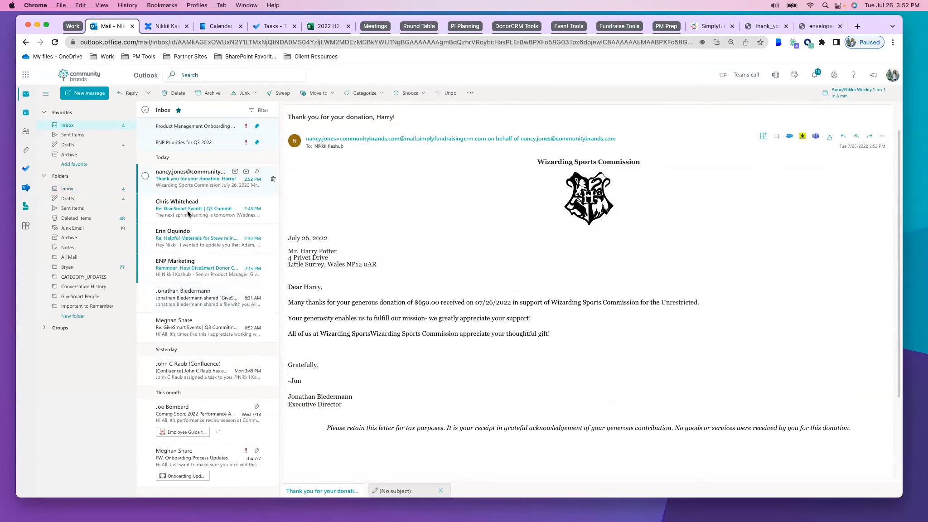
left_click_drag(289, 237, 576, 385)
left_click(660, 333)
mouse_move(927, 1)
left_click(329, 441)
Return to Simply Fundraising CRM and finish the thank-you letter sending process
left_click(807, 25)
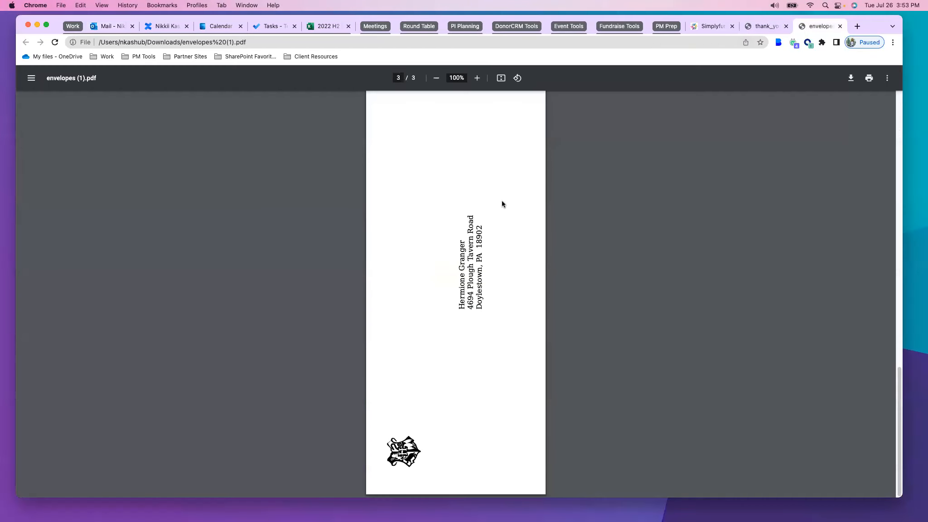
left_click(710, 26)
left_click(214, 396)
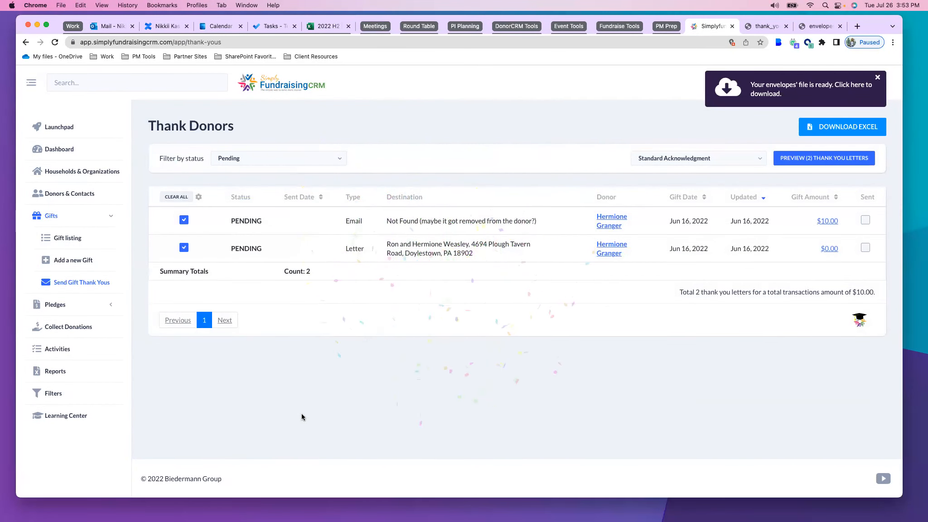
Go to Collect Donations and filter the donor list with the advanced filter Donors - This Year
left_click(48, 327)
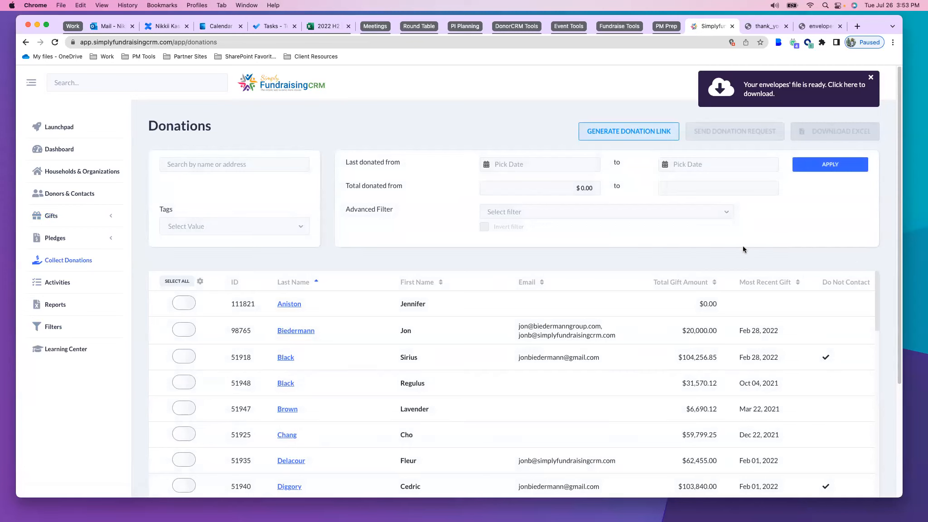
left_click(575, 215)
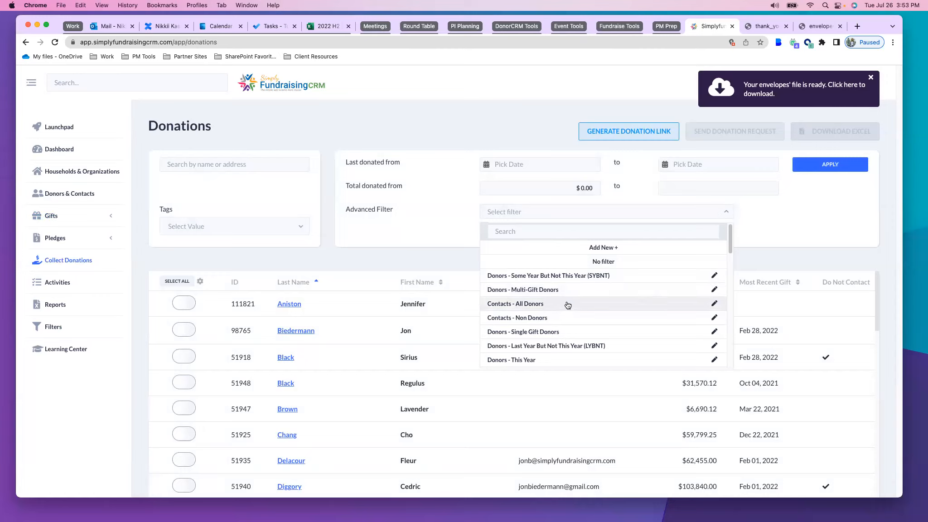
scroll(566, 305, "down", 5)
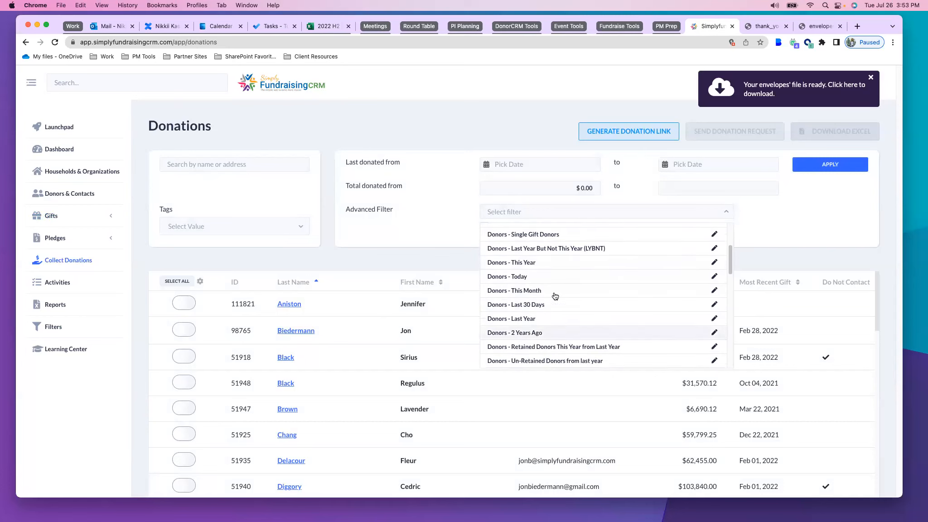
left_click(539, 261)
left_click(830, 164)
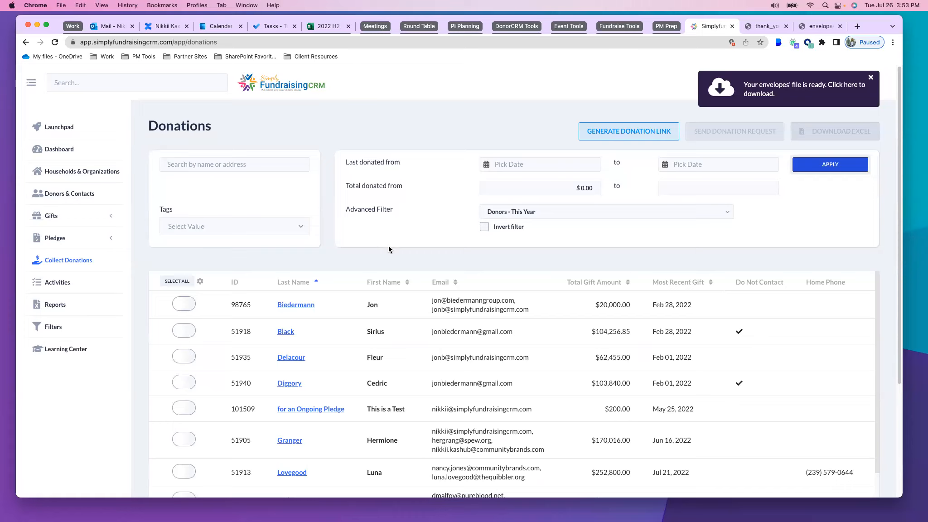
Invert the Donors - This Year filter to list the non-matching contacts, and remove the inversion again
left_click(485, 225)
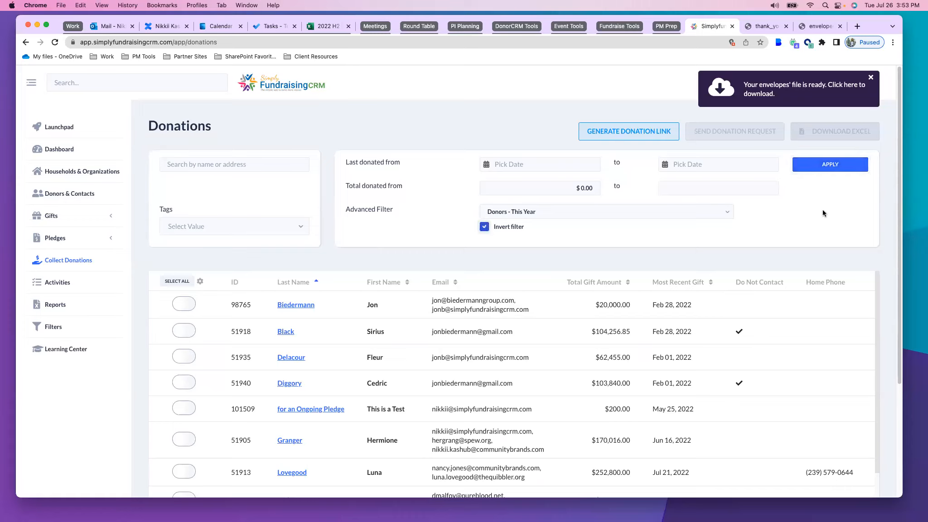
left_click(821, 167)
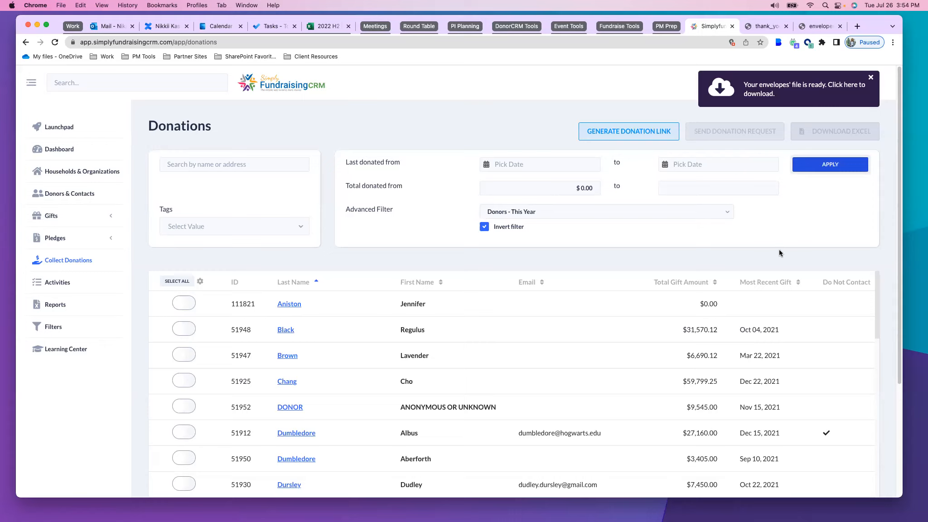
left_click(484, 227)
left_click(815, 163)
Narrow this year's donors to those with the Volunteer tag
left_click(266, 227)
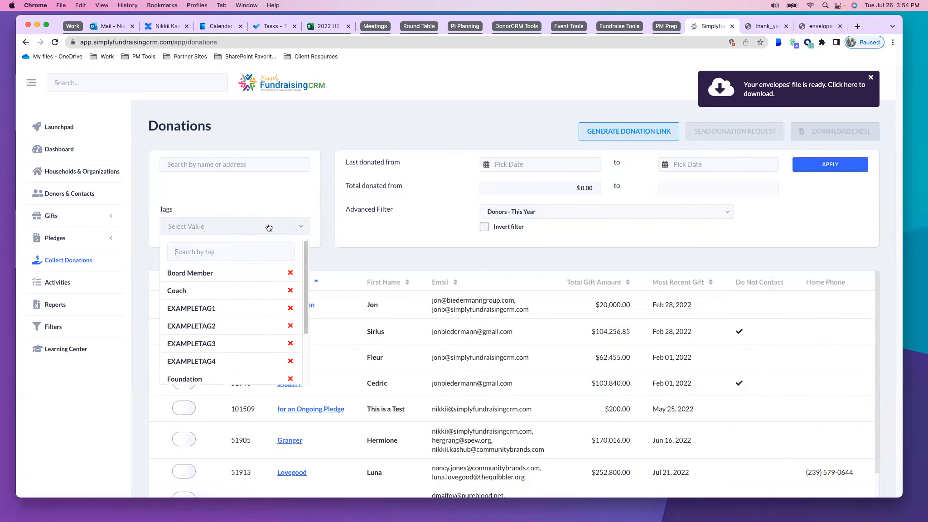
scroll(226, 317, "down", 5)
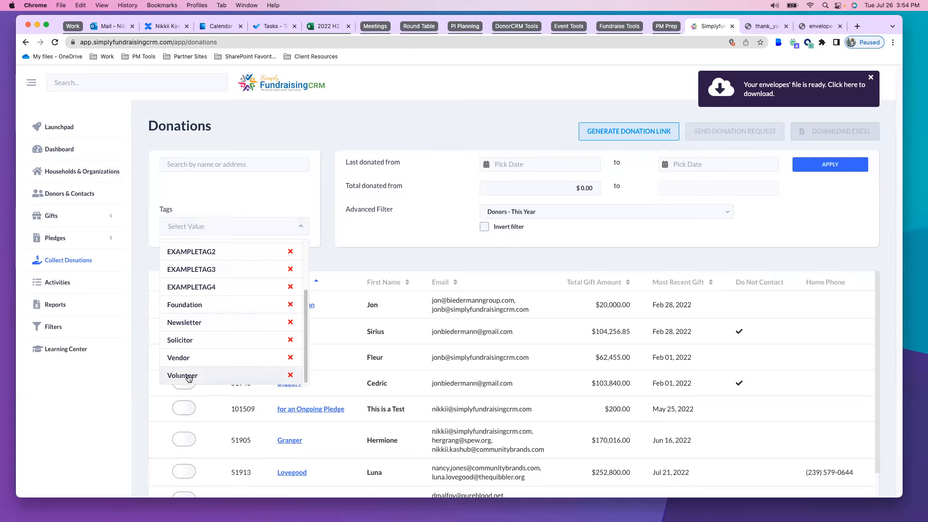
left_click(187, 375)
left_click(839, 164)
Try combining the Board Member tag with the Volunteer tag, and return the list to Volunteer only
left_click(220, 225)
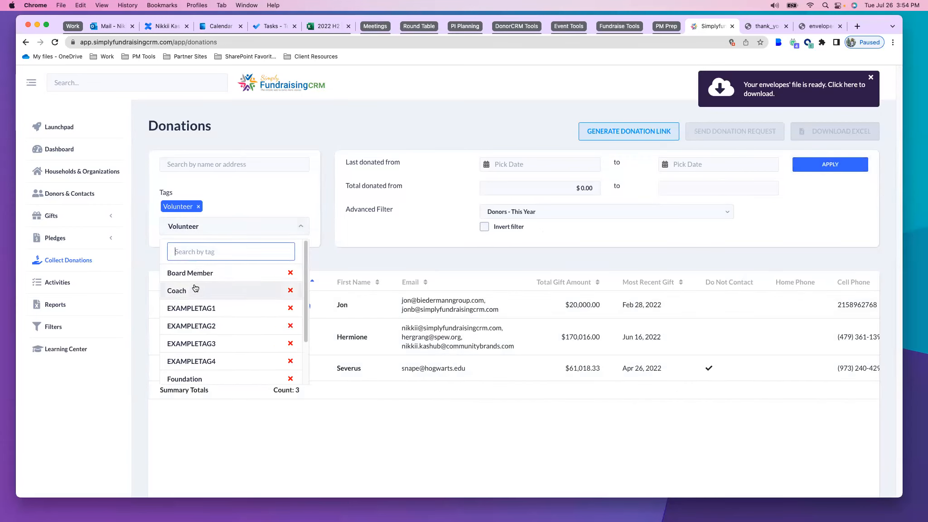
left_click(196, 268)
left_click(804, 167)
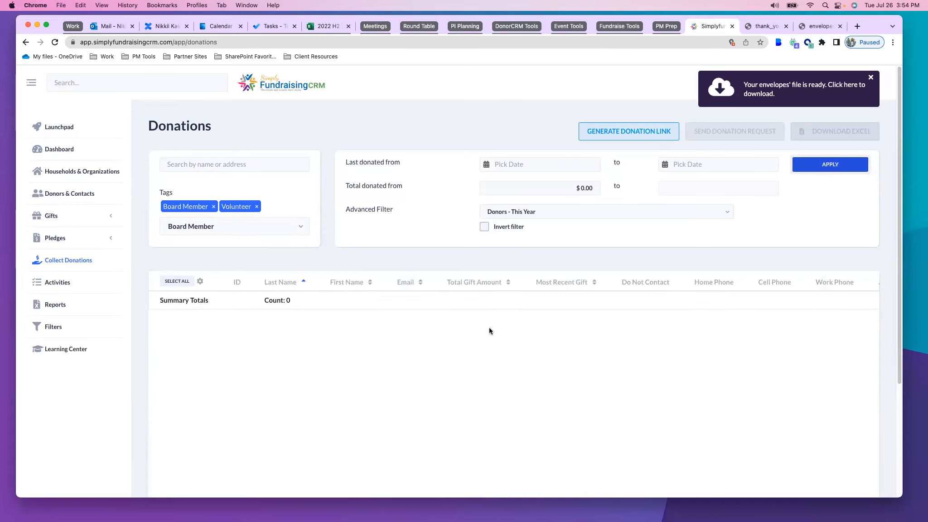
left_click(214, 207)
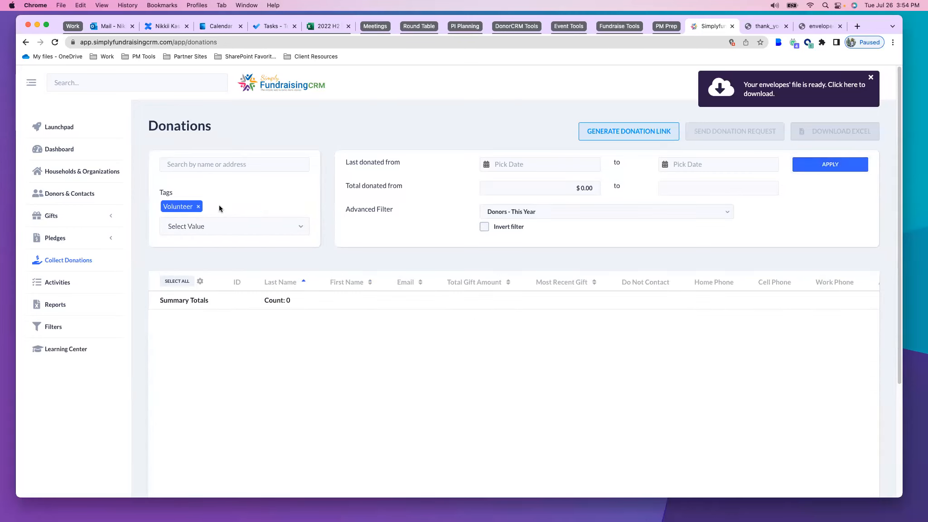
left_click(836, 168)
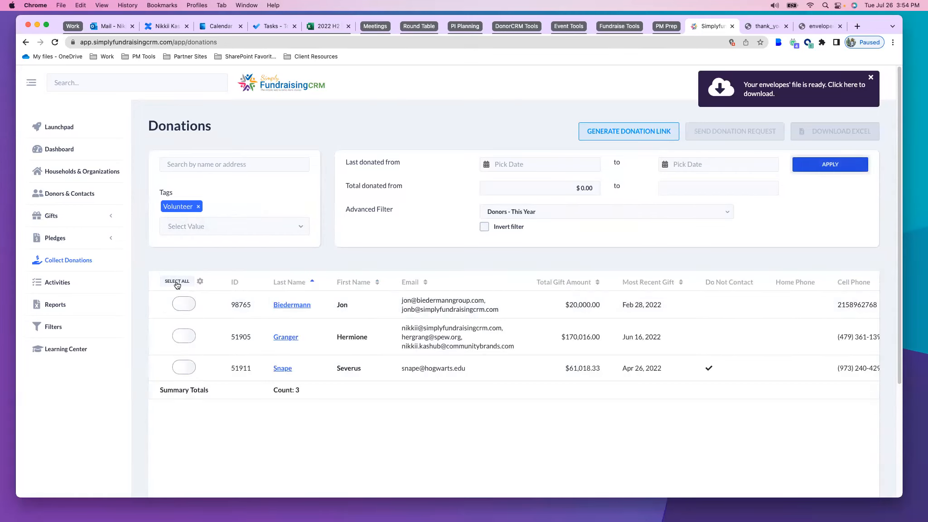
Select all listed volunteers, replace the tag filter with Board Member and add all of those donors to the selection
left_click(177, 281)
left_click(198, 206)
left_click(194, 229)
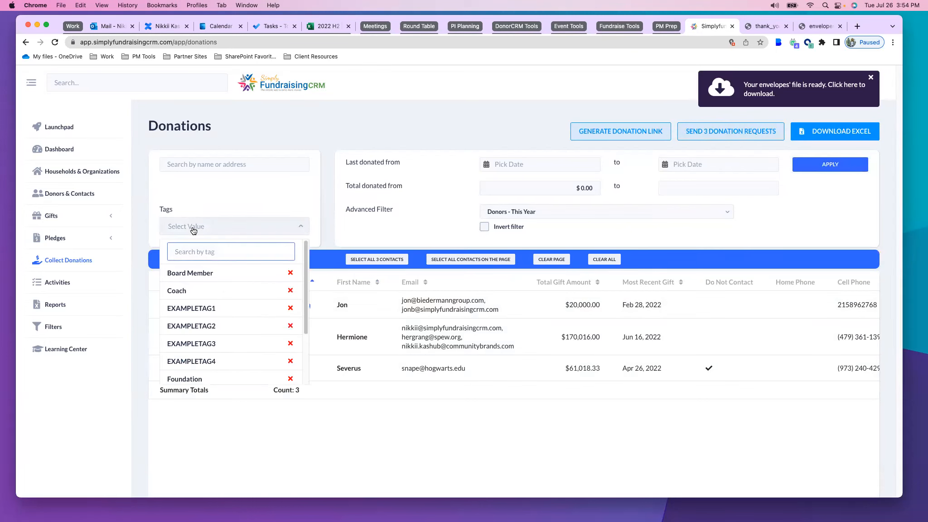
left_click(215, 273)
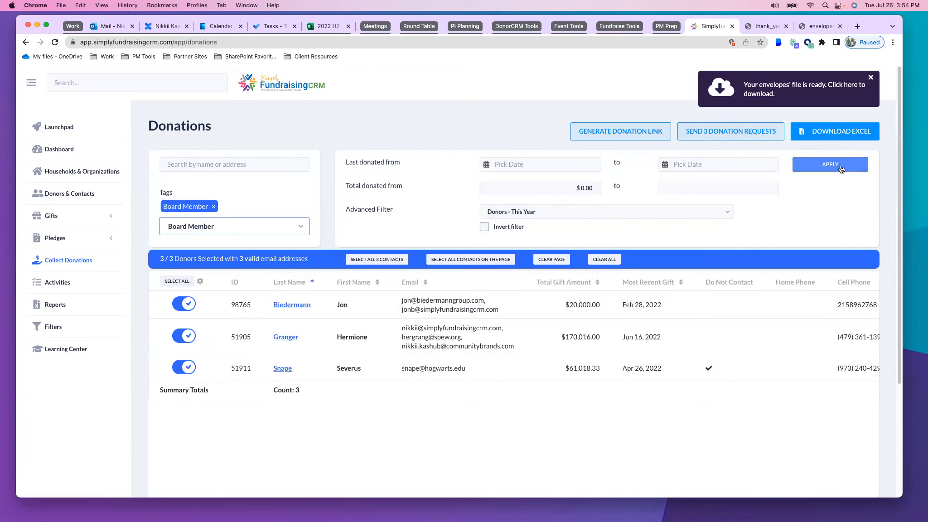
left_click(857, 163)
left_click(178, 281)
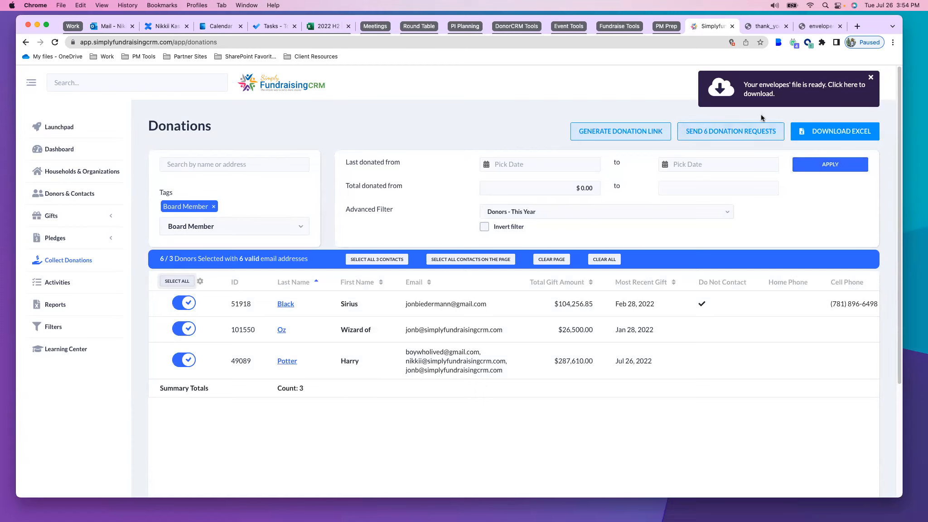
Start donation requests for the selected donors with the preset gift values and review the Standard Donation Collection Email (copy) template
left_click(723, 134)
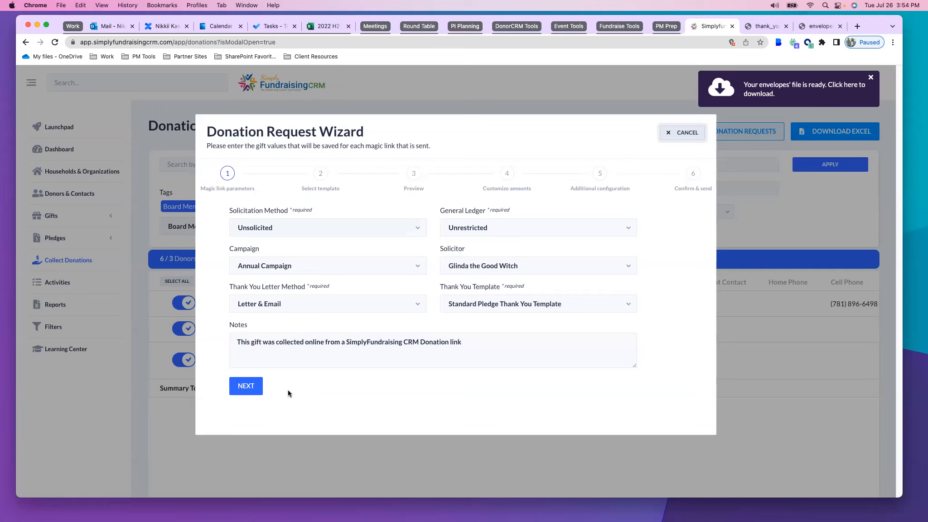
left_click(246, 390)
scroll(197, 367, "down", 5)
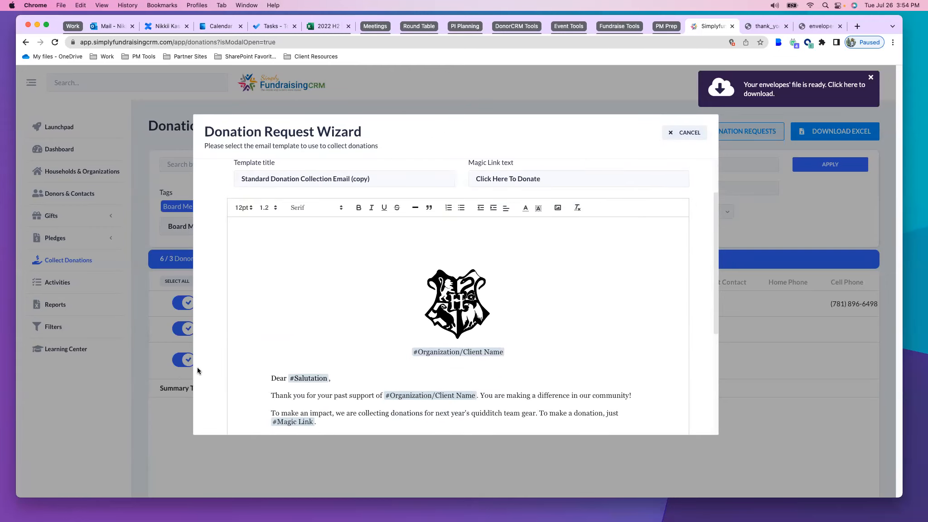
scroll(249, 354, "down", 5)
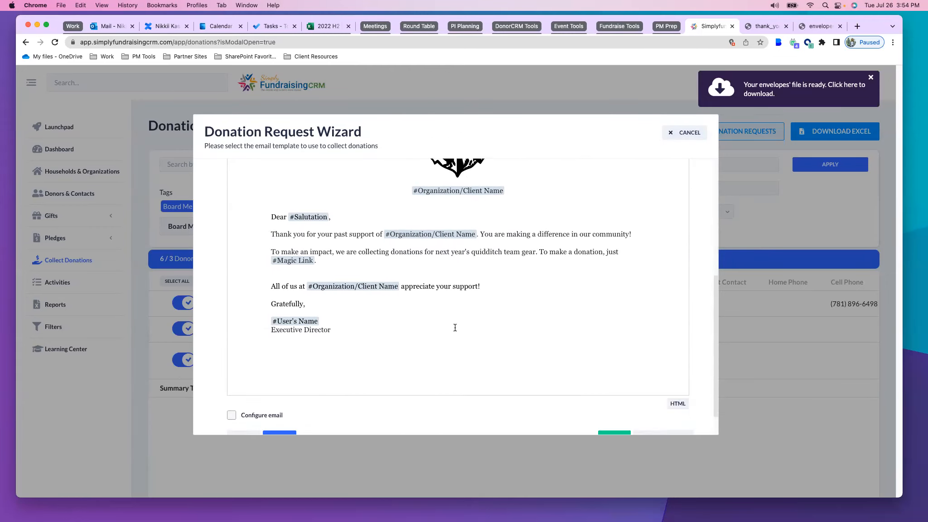
scroll(453, 318, "up", 2)
scroll(451, 388, "down", 4)
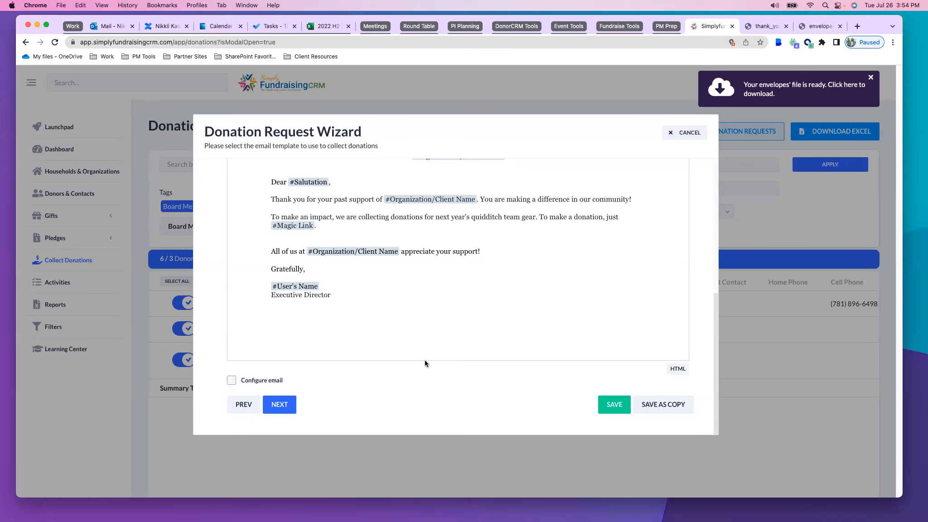
scroll(375, 328, "up", 5)
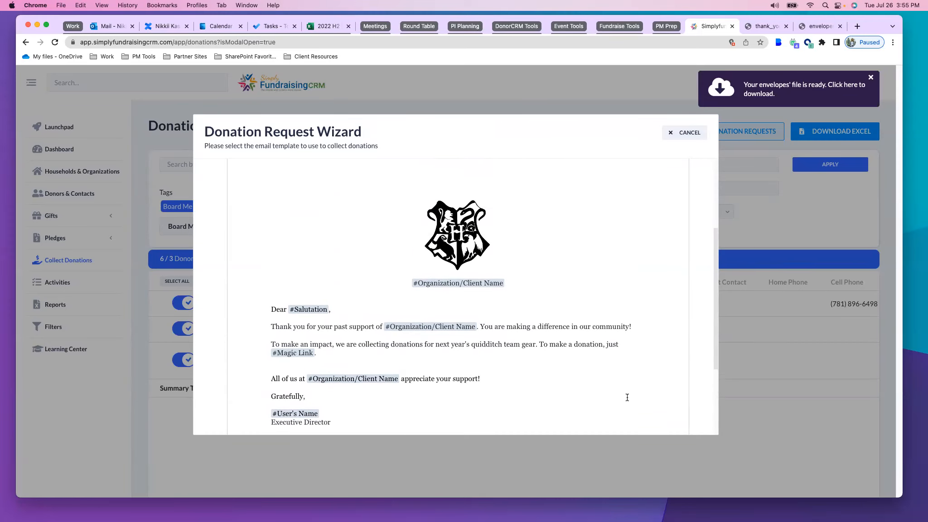
scroll(627, 397, "up", 2)
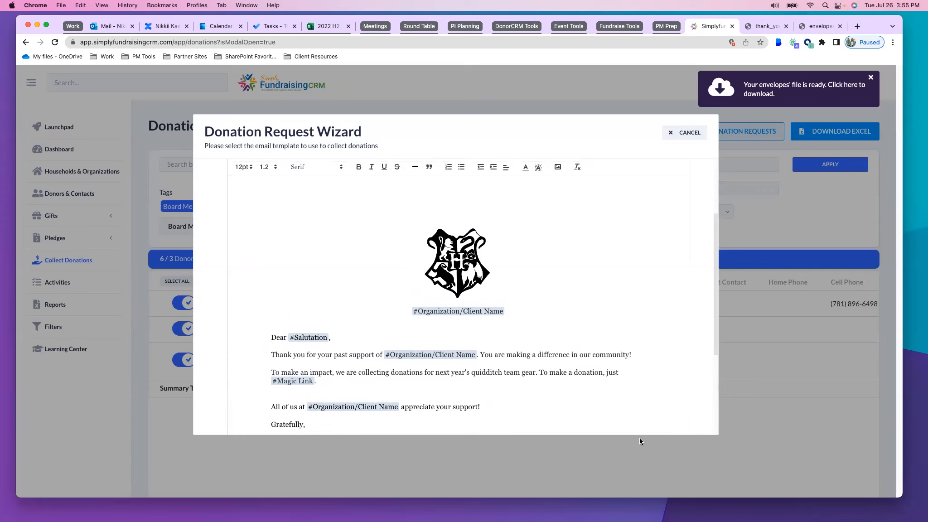
scroll(623, 400, "down", 7)
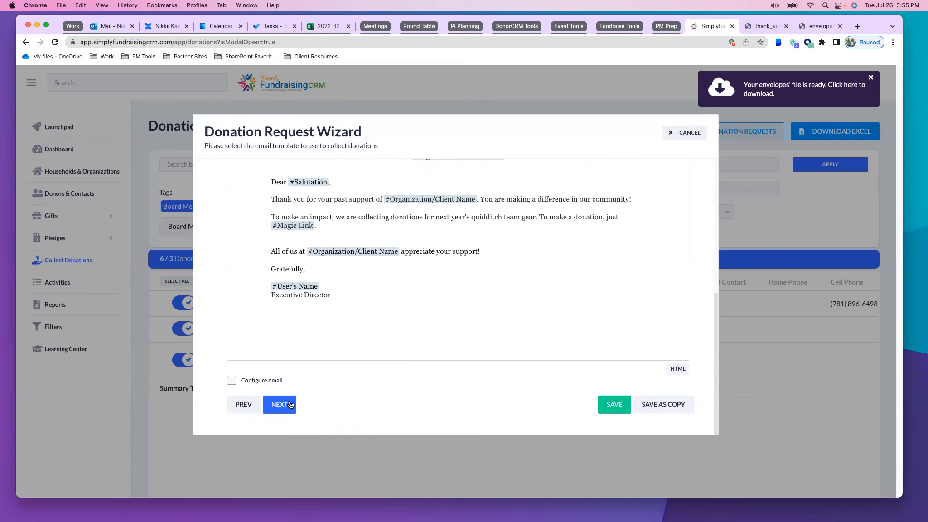
Show the template's email configuration settings and continue to the email preview
left_click(232, 380)
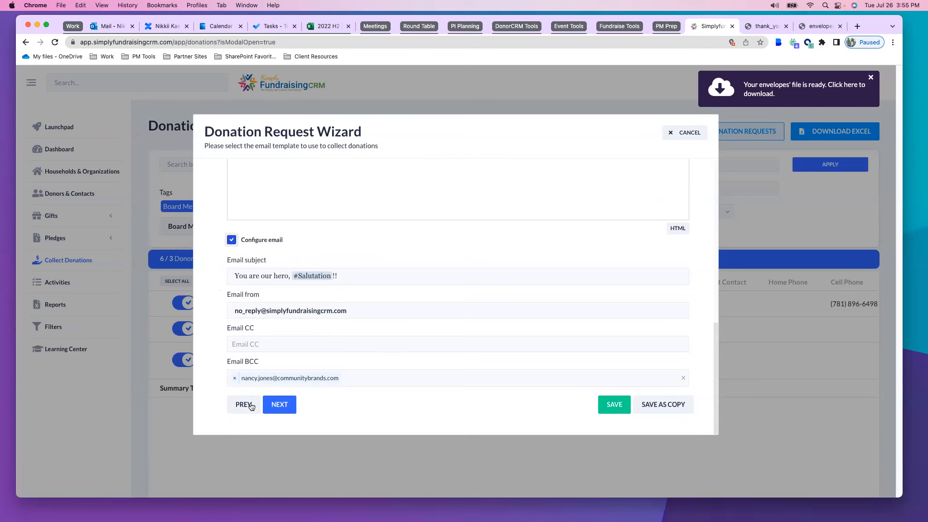
left_click(287, 409)
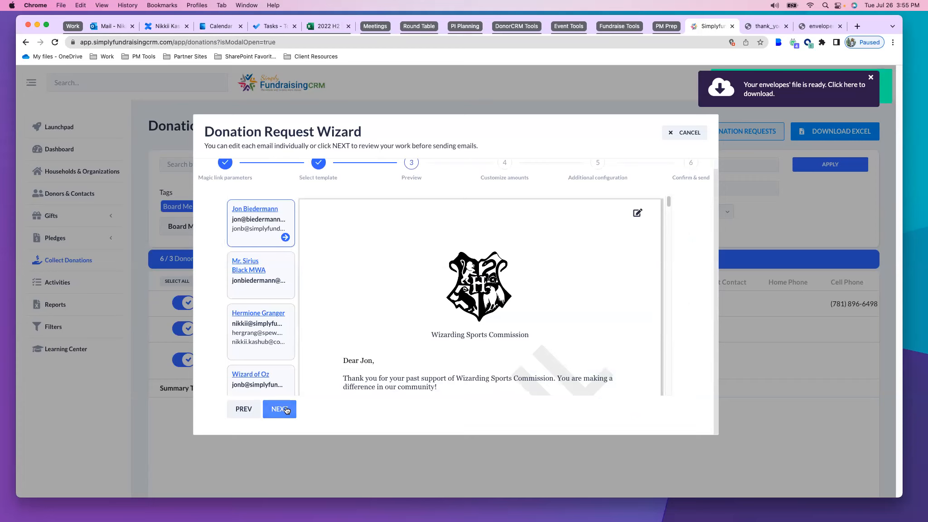
Preview the personalized donation emails of the last two recipients in the list
scroll(265, 301, "down", 3)
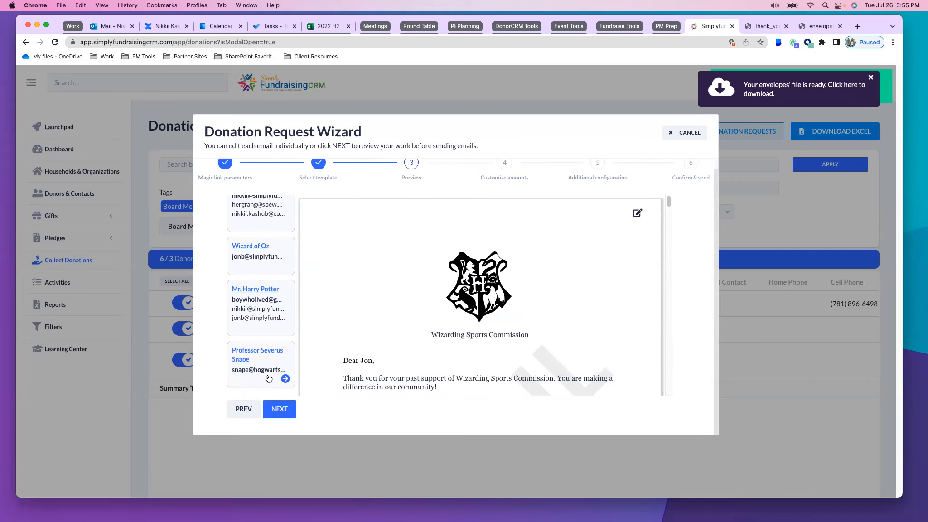
left_click(269, 378)
scroll(338, 310, "down", 3)
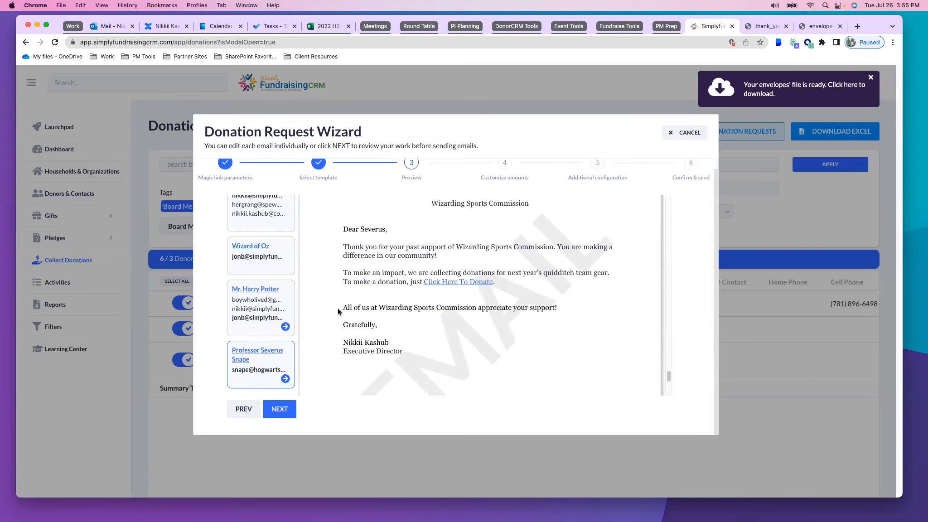
left_click(258, 330)
scroll(390, 300, "down", 2)
scroll(381, 312, "down", 3)
scroll(370, 328, "up", 4)
Keep the single-donation amounts and the additional configuration, and continue to the confirm and send summary
left_click(280, 410)
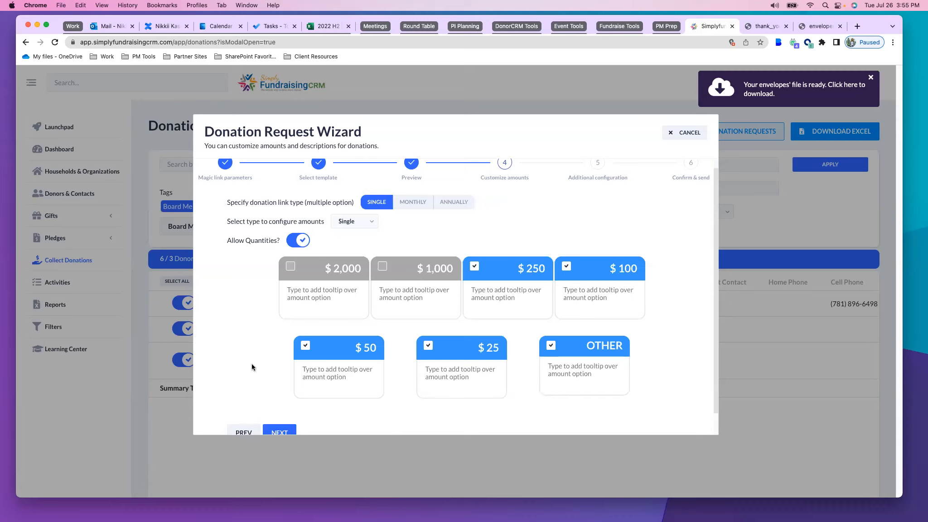
scroll(247, 333, "down", 1)
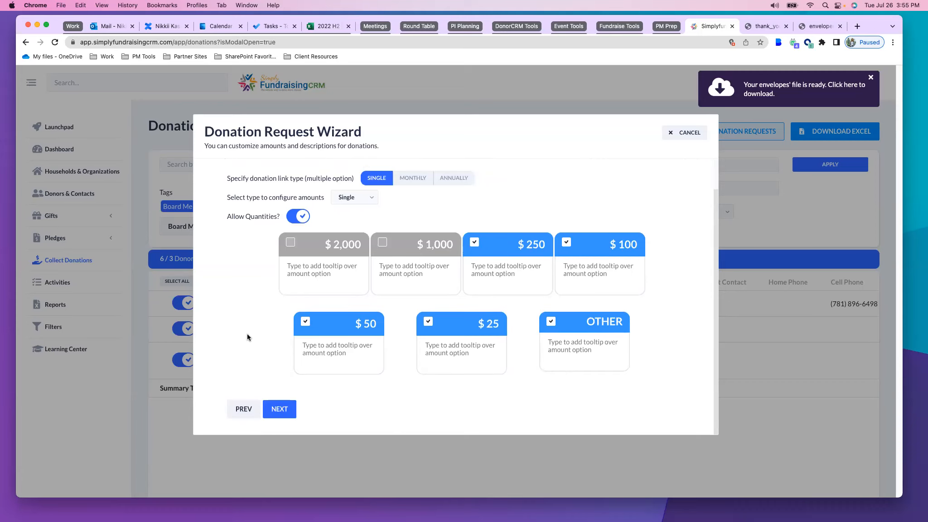
left_click(280, 409)
scroll(274, 378, "down", 5)
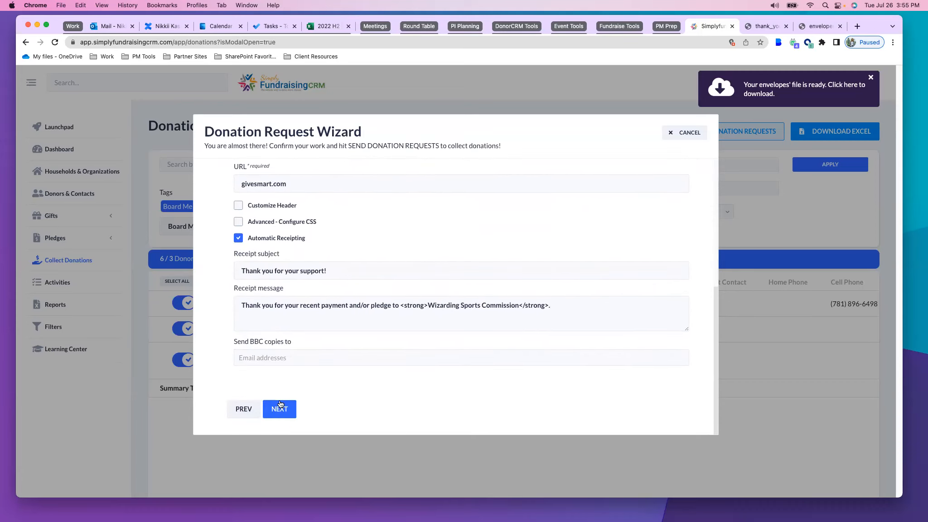
left_click(280, 408)
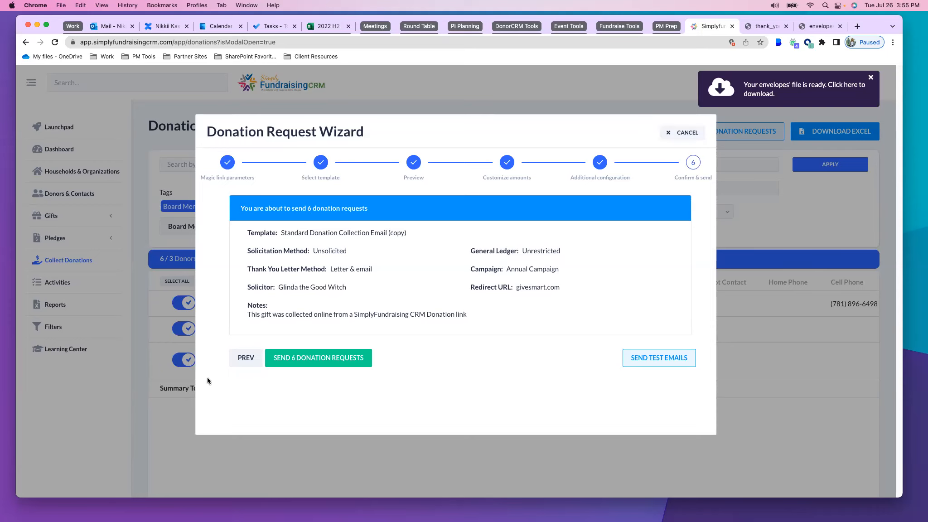
Go back from the summary to the template selection and try the General Donation Request template
left_click(247, 358)
scroll(248, 372, "down", 5)
left_click(244, 409)
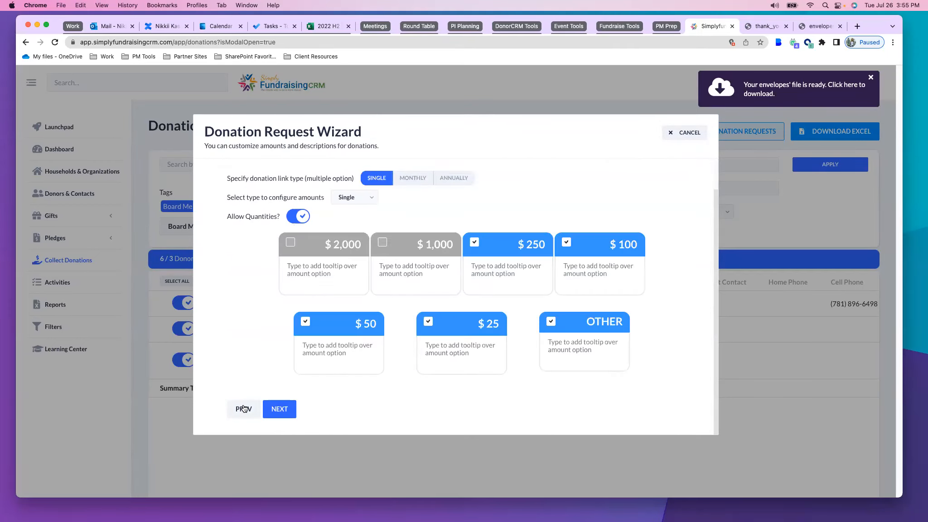
left_click(245, 410)
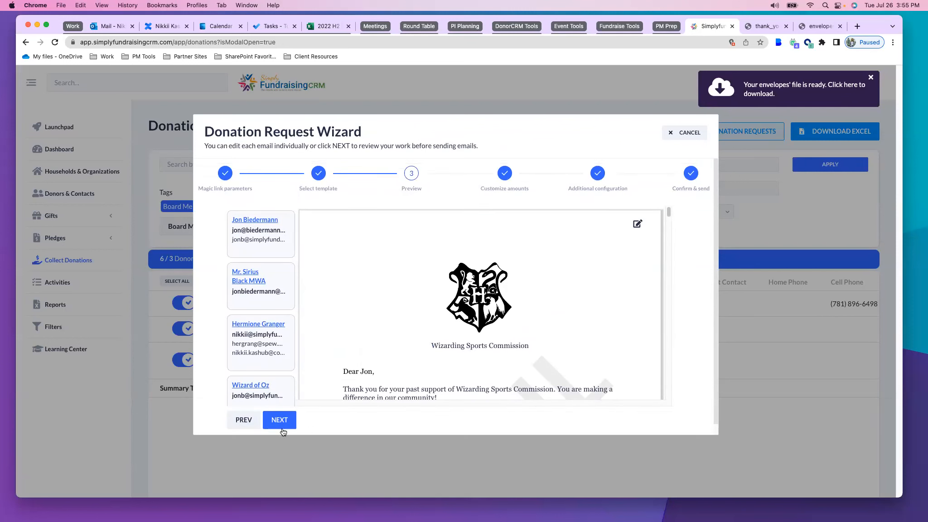
left_click(244, 420)
left_click(356, 213)
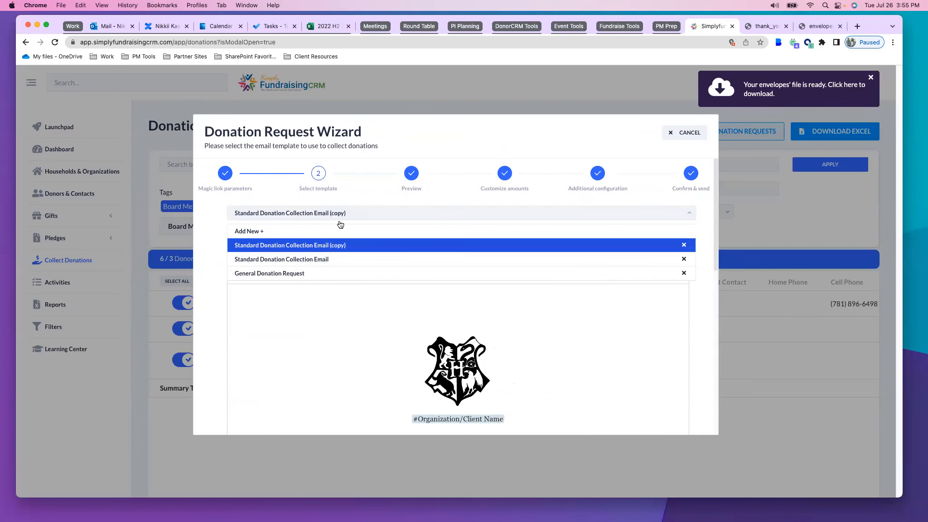
left_click(270, 273)
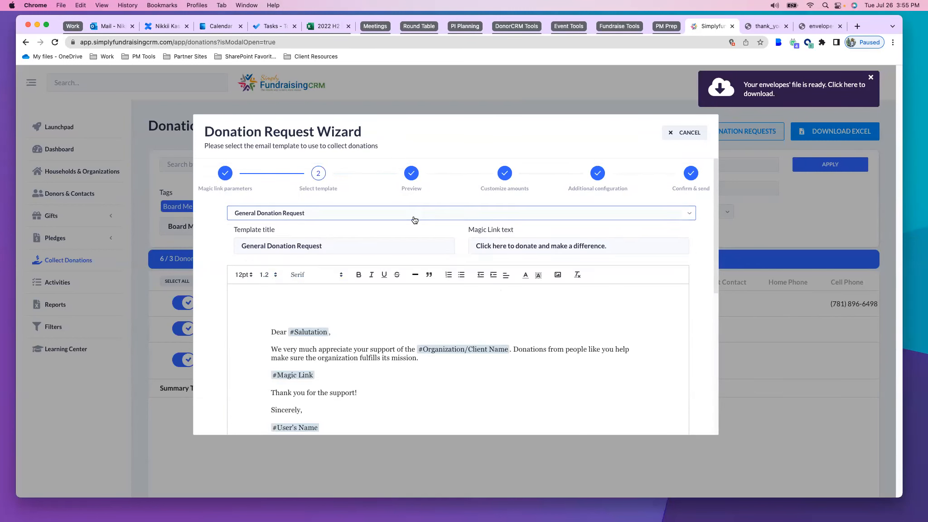
Try the Standard Donation Collection Email template, and return to the Standard Donation Collection Email (copy) template
left_click(363, 214)
left_click(311, 257)
scroll(367, 199, "down", 3)
scroll(367, 199, "up", 3)
left_click(317, 201)
left_click(394, 243)
scroll(393, 243, "down", 5)
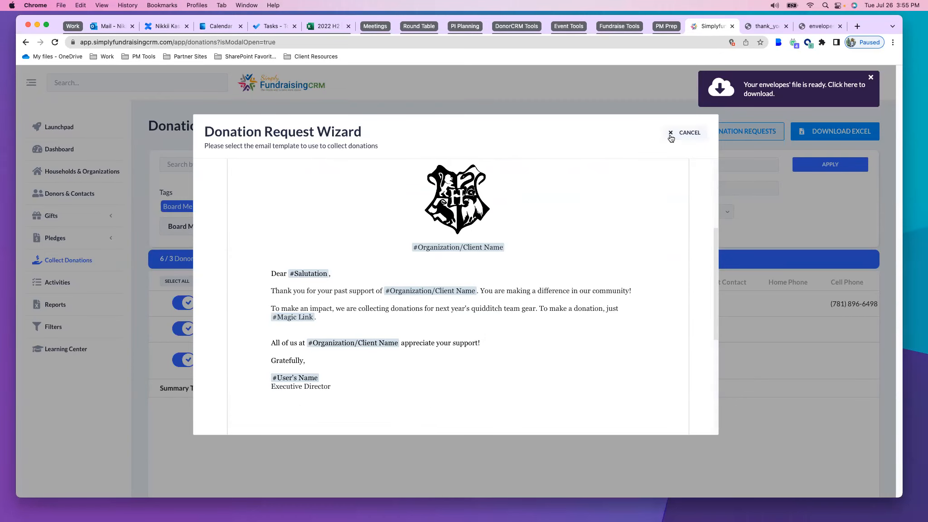
Cancel the donation request wizard without sending and dismiss the envelopes file notification
left_click(669, 134)
left_click(870, 77)
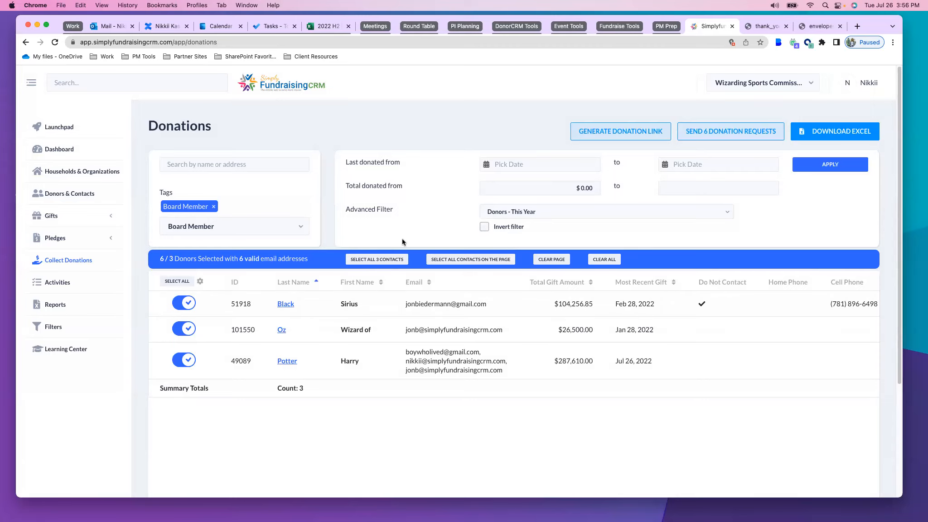
Switch to the presentation slideshow and advance from the demo slide to The GiveSmart Fundraising Suite slide
key("ctrl+Up")
left_click(594, 182)
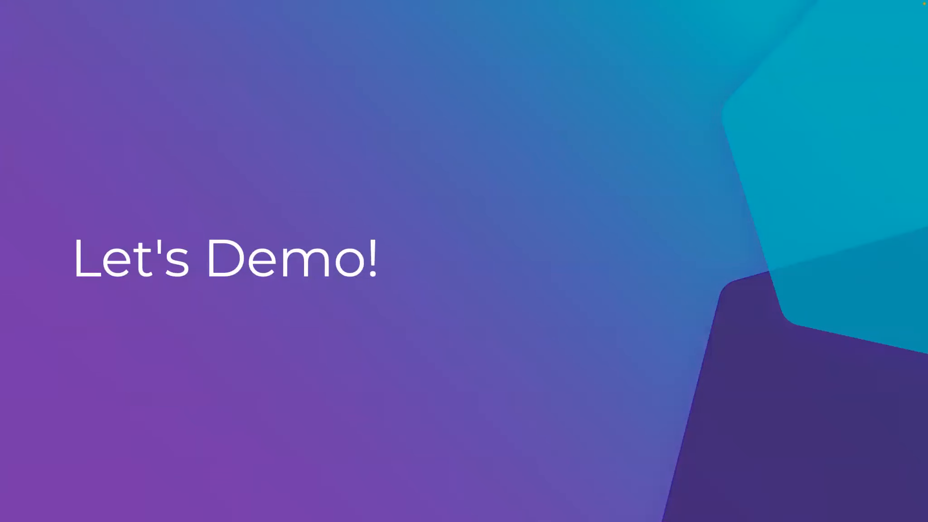
key("Right")
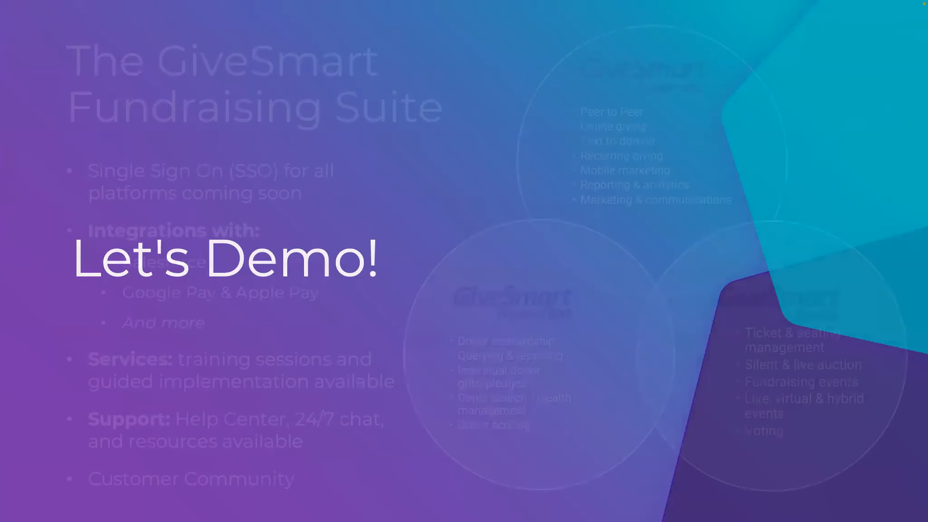